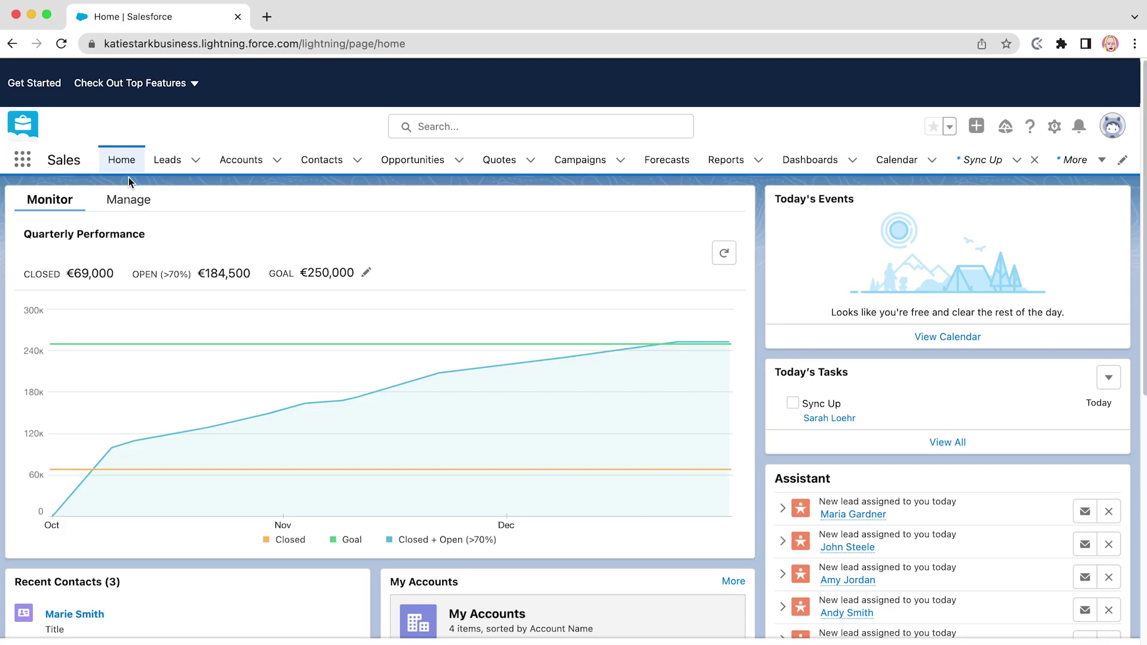
# Pass through the Contacts and Opportunities lists to reach the Opportunity Revenue Forecasts page
pyautogui.click(313, 169)
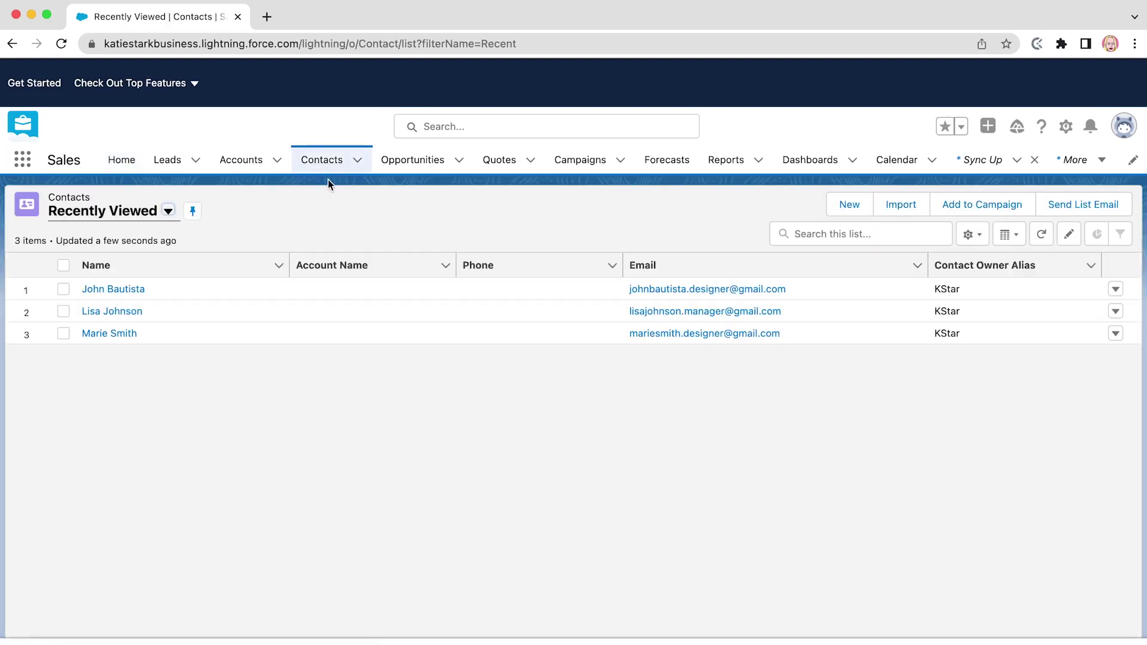
pyautogui.click(410, 170)
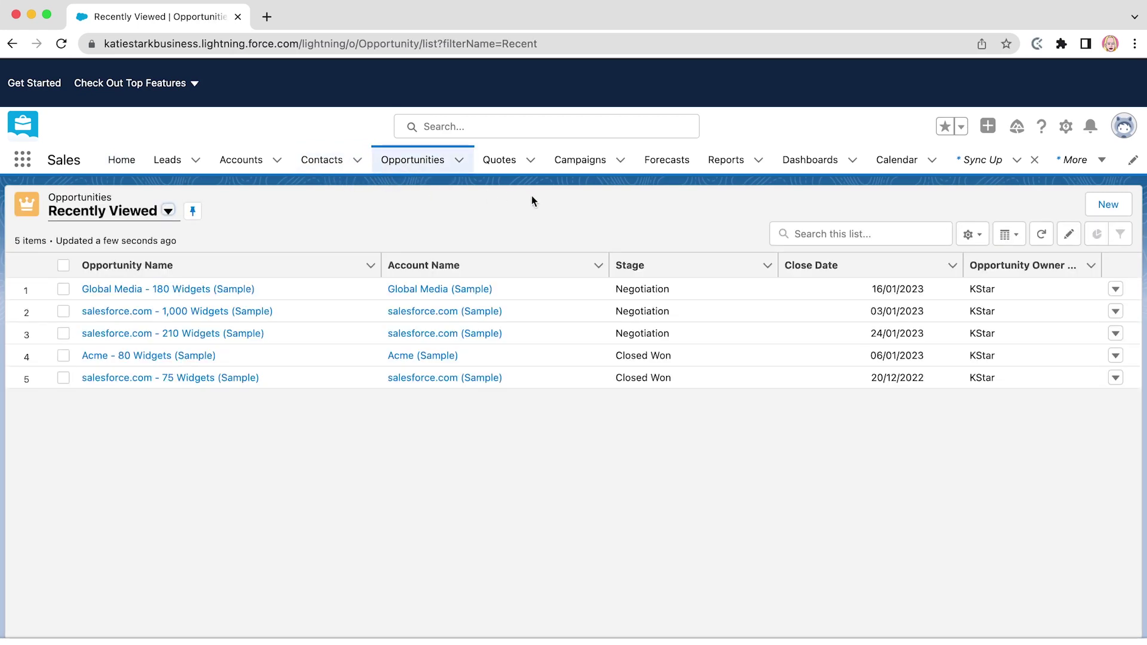
pyautogui.click(675, 170)
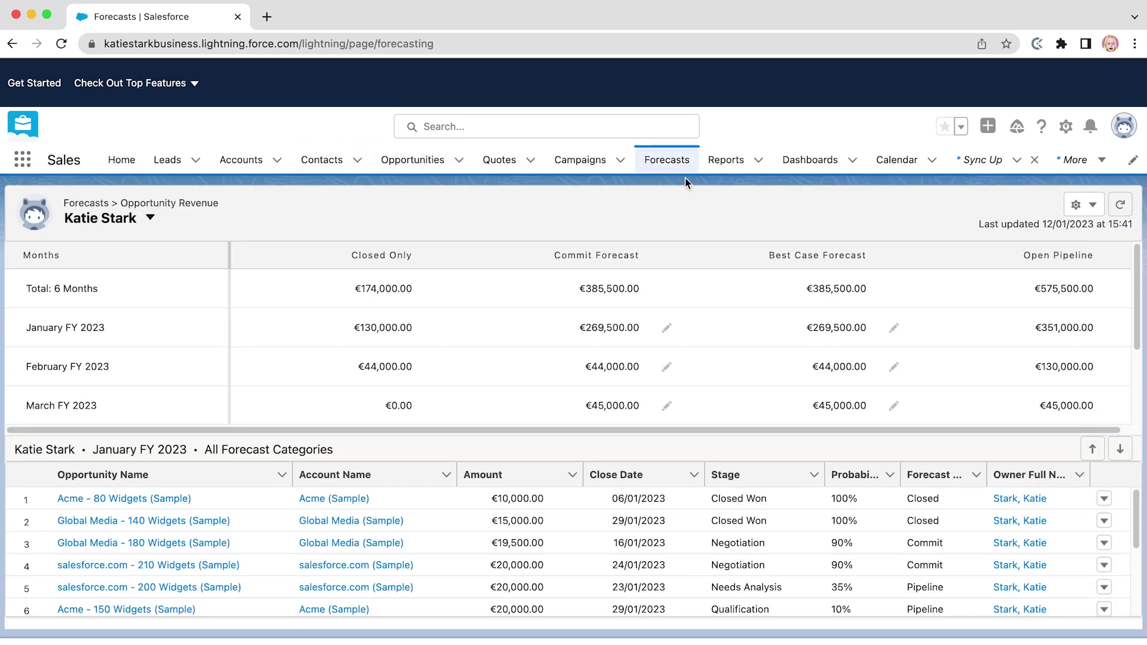
# From the Clockify popup, load clockify.me and start the free sign-up for Clockify
pyautogui.click(1037, 44)
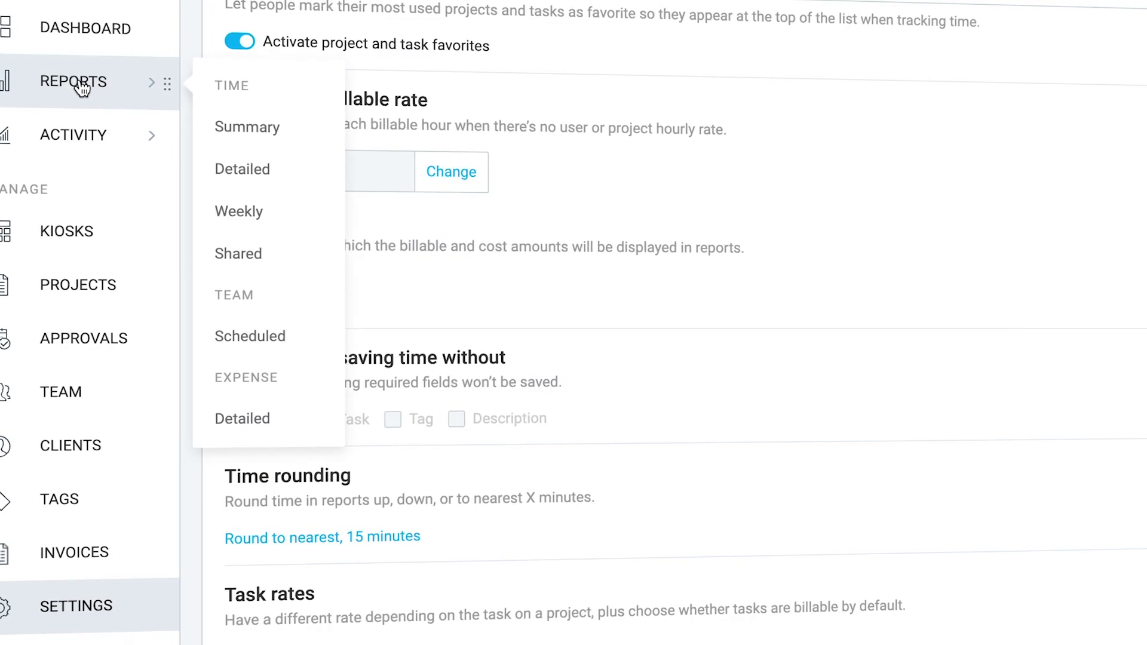
pyautogui.click(248, 126)
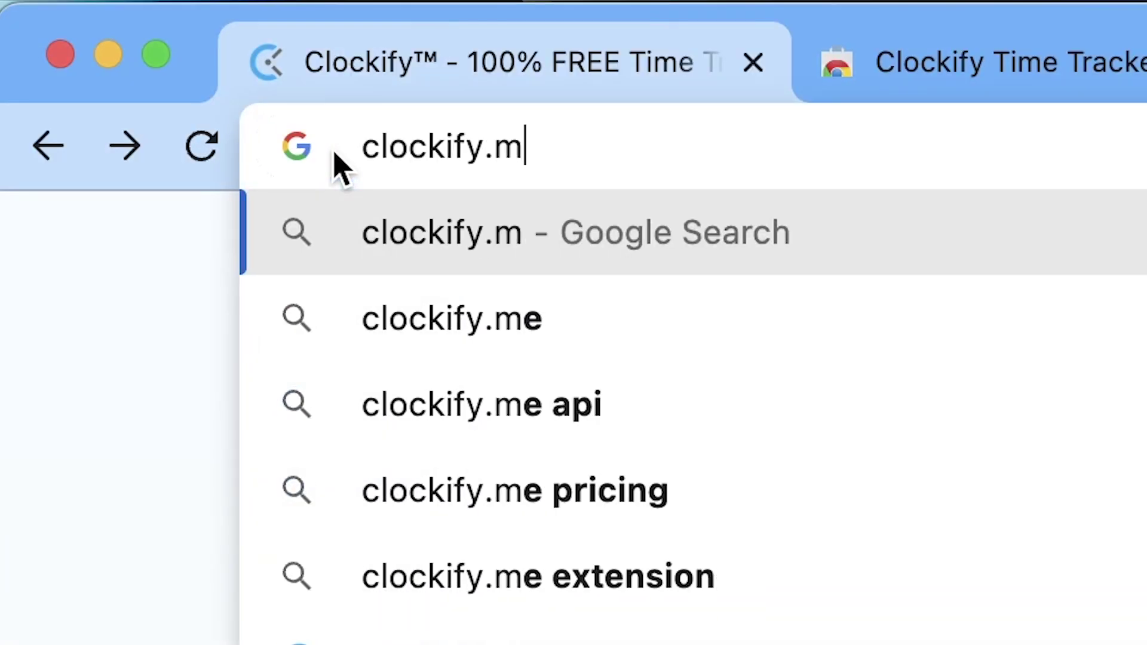
pyautogui.write('e')
pyautogui.press('Return')
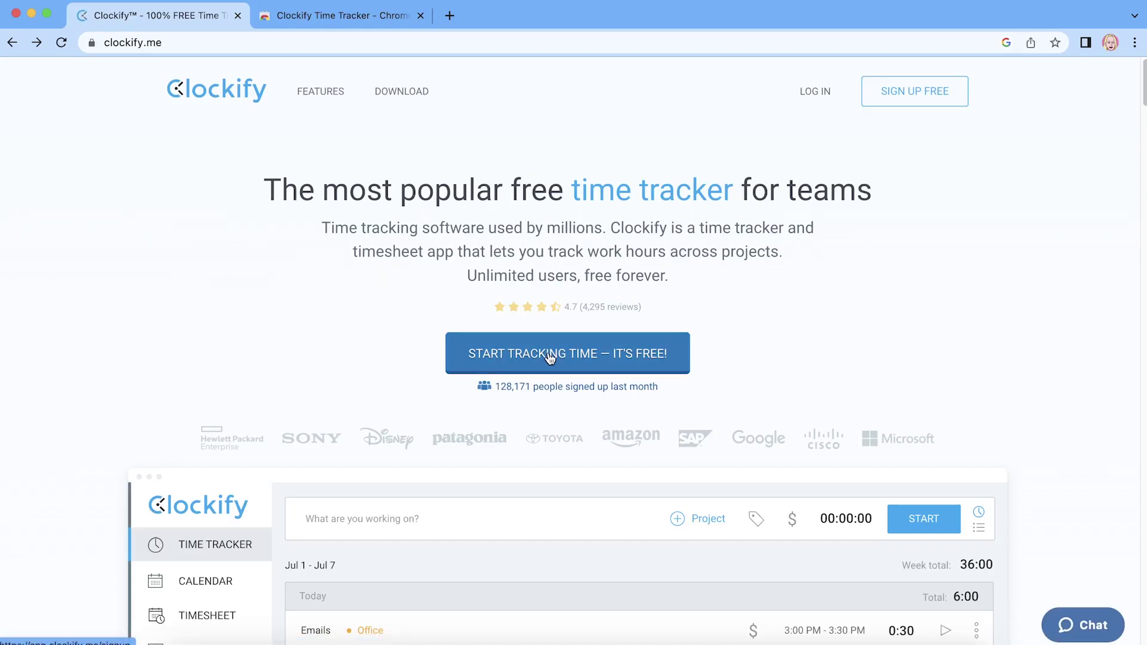
pyautogui.click(550, 357)
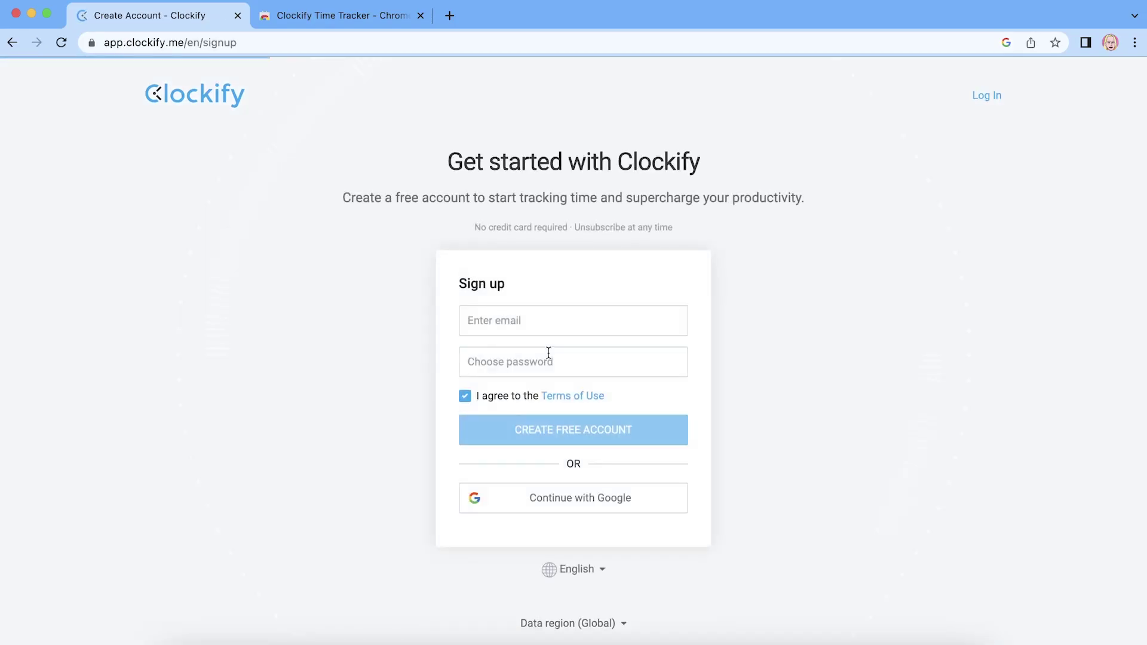
pyautogui.click(348, 26)
# Add Clockify Time Tracker to Chrome, dismiss its login popup and reopen the extension
pyautogui.click(902, 197)
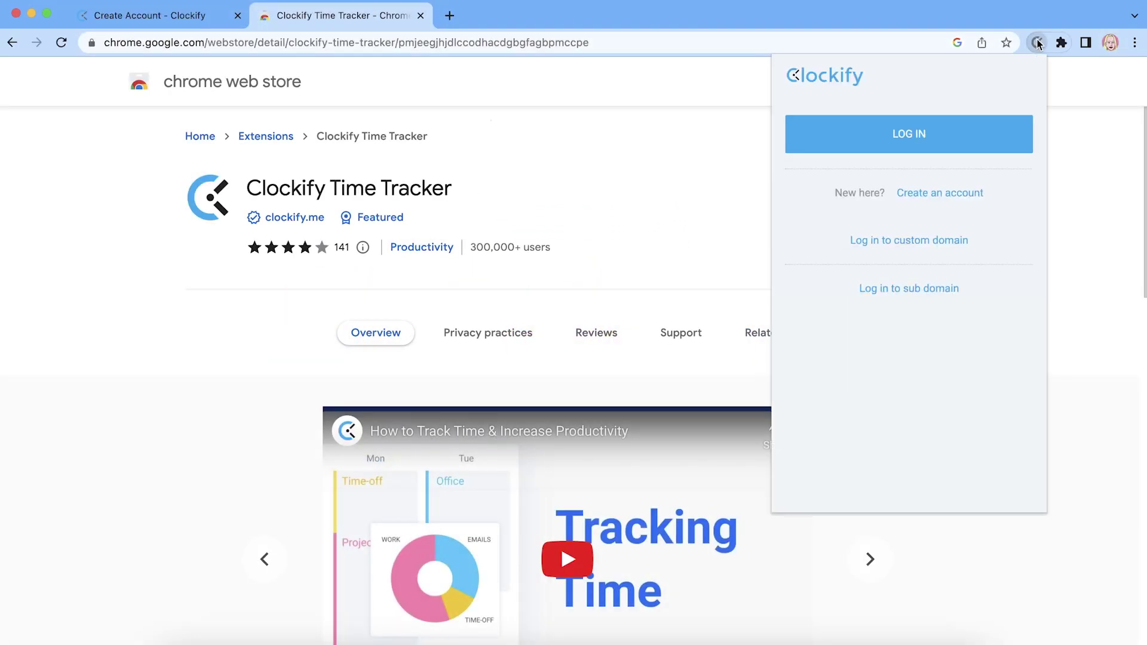
pyautogui.press('Escape')
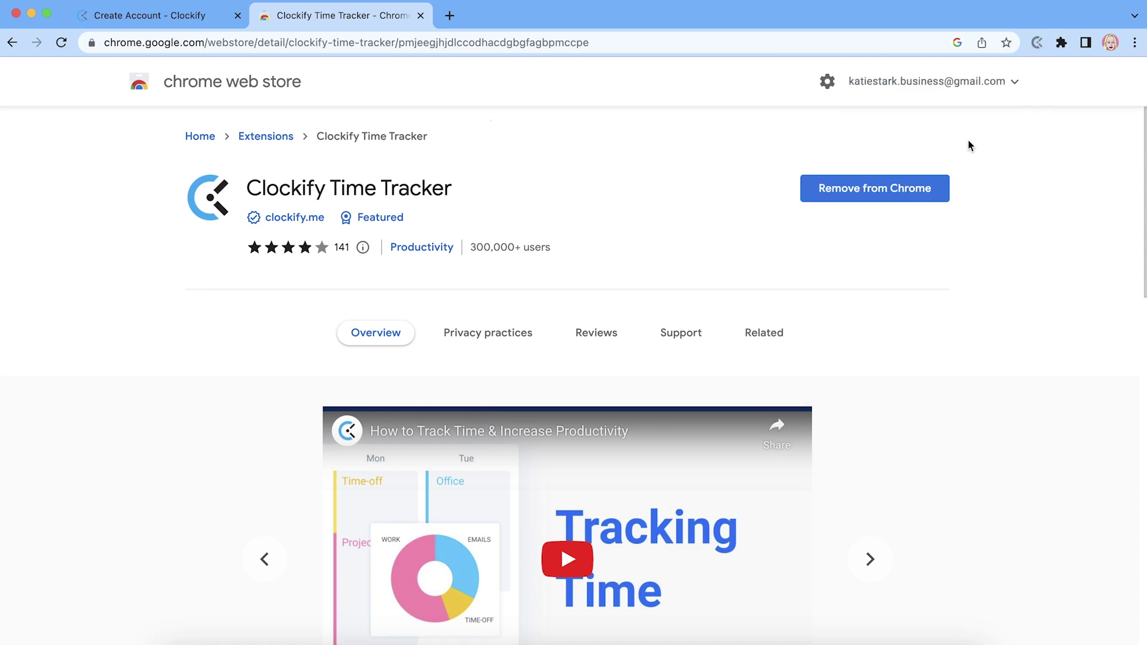
pyautogui.click(1036, 43)
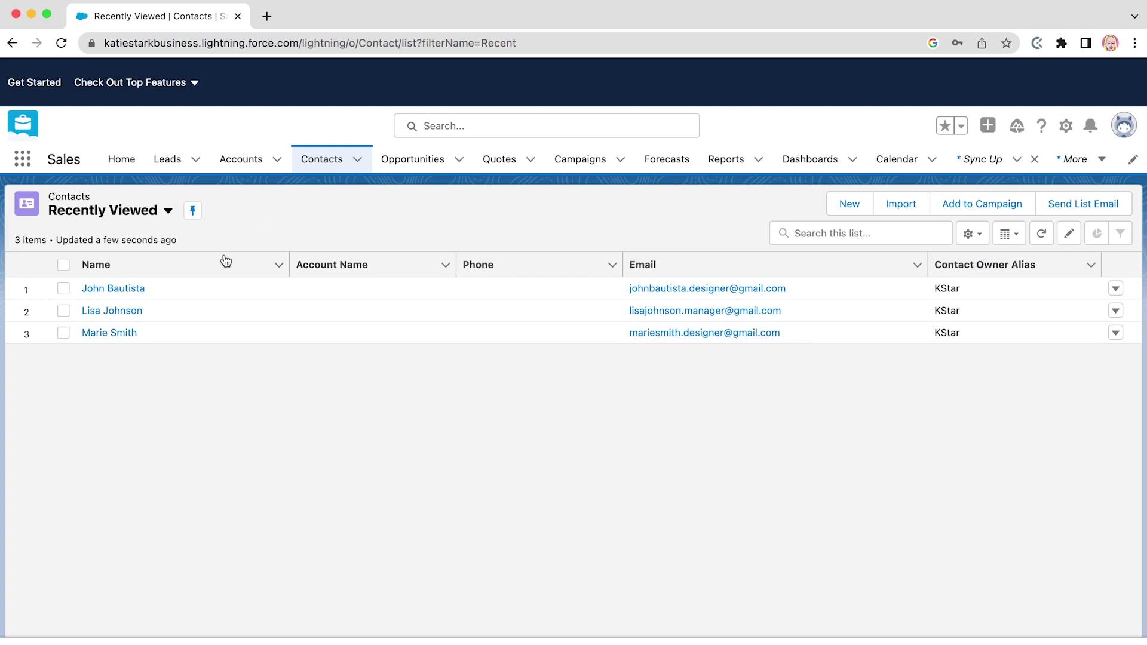
# Start Clockify timers named after the first contact, the Sales account and the first lead
pyautogui.rightClick(142, 289)
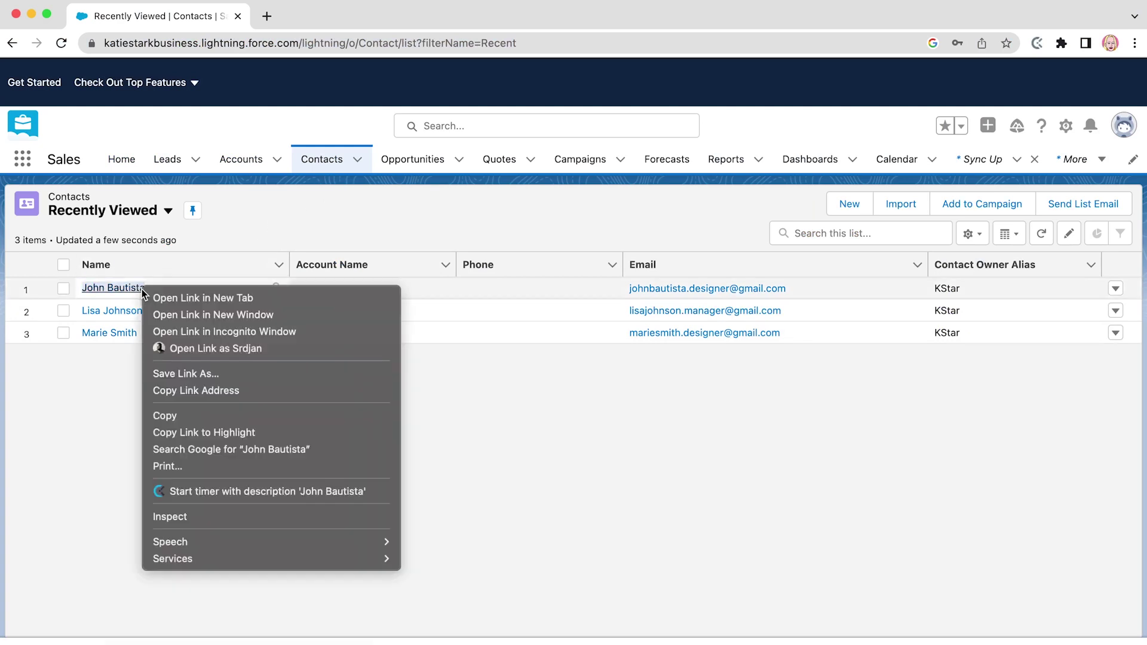
pyautogui.click(387, 490)
pyautogui.click(242, 160)
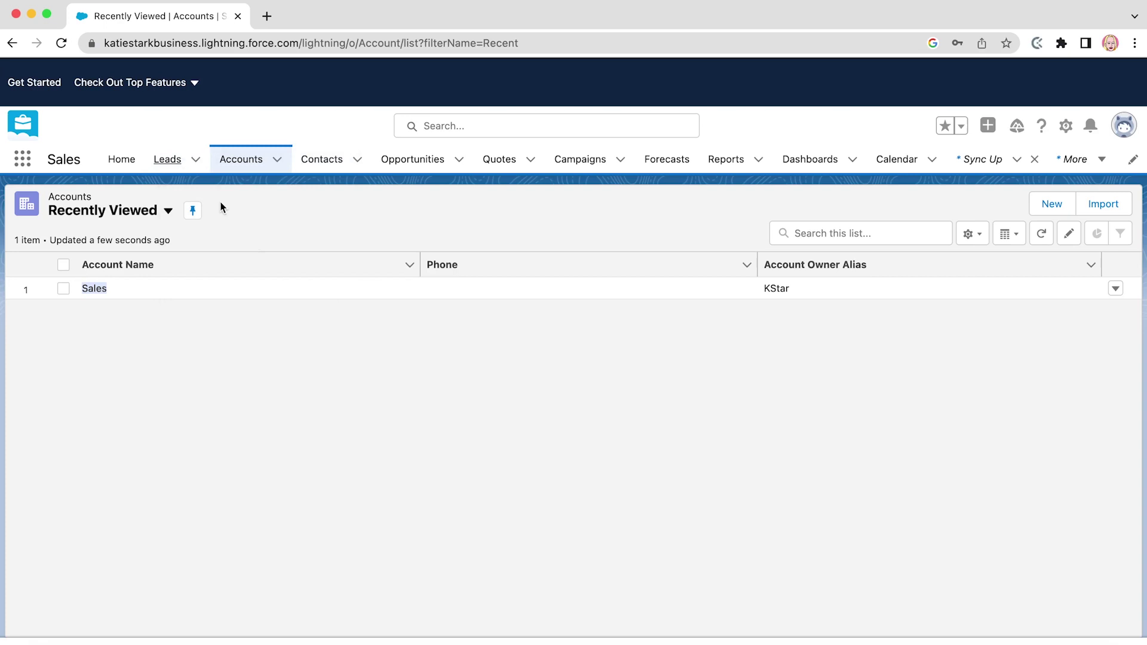
pyautogui.rightClick(98, 295)
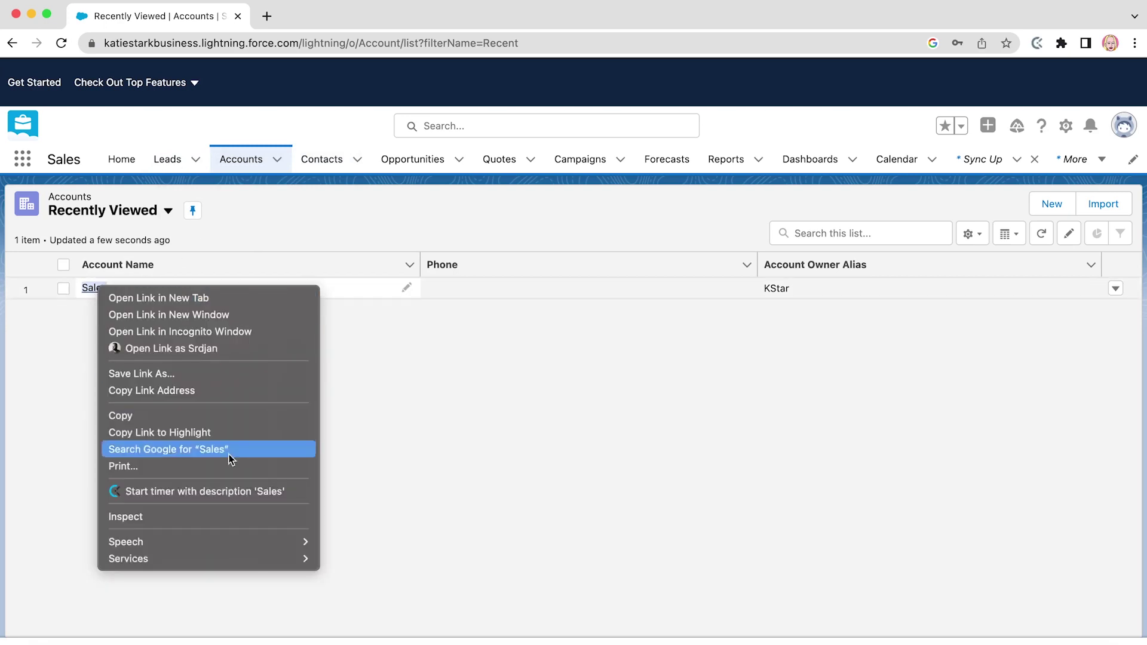
pyautogui.click(298, 497)
pyautogui.click(162, 161)
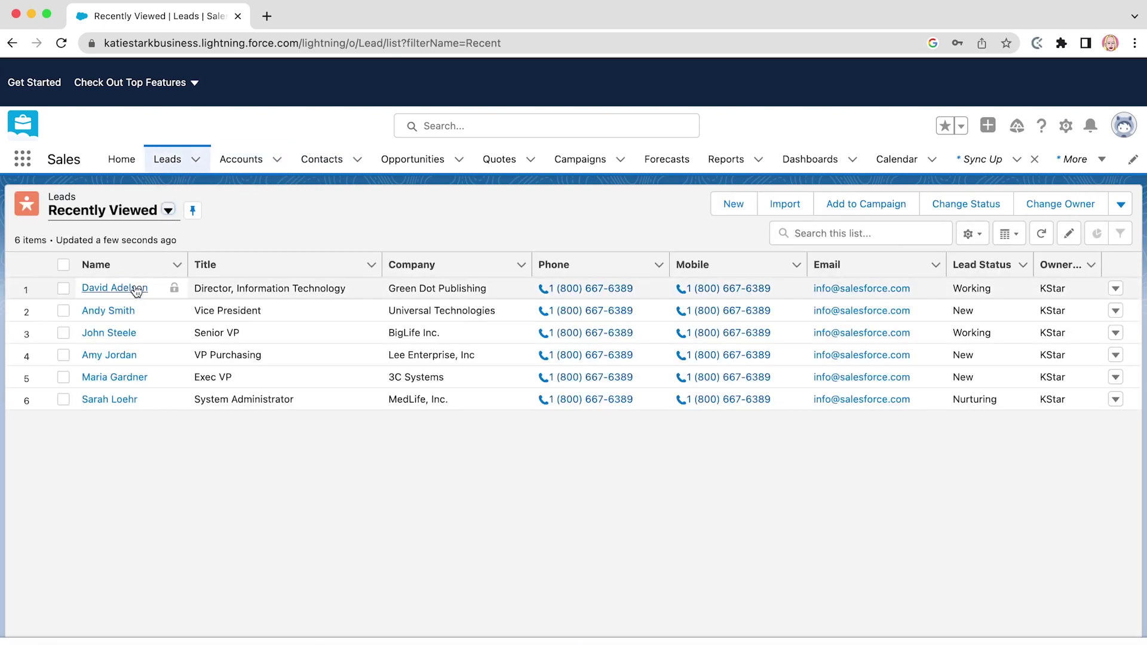
pyautogui.rightClick(137, 291)
pyautogui.click(371, 490)
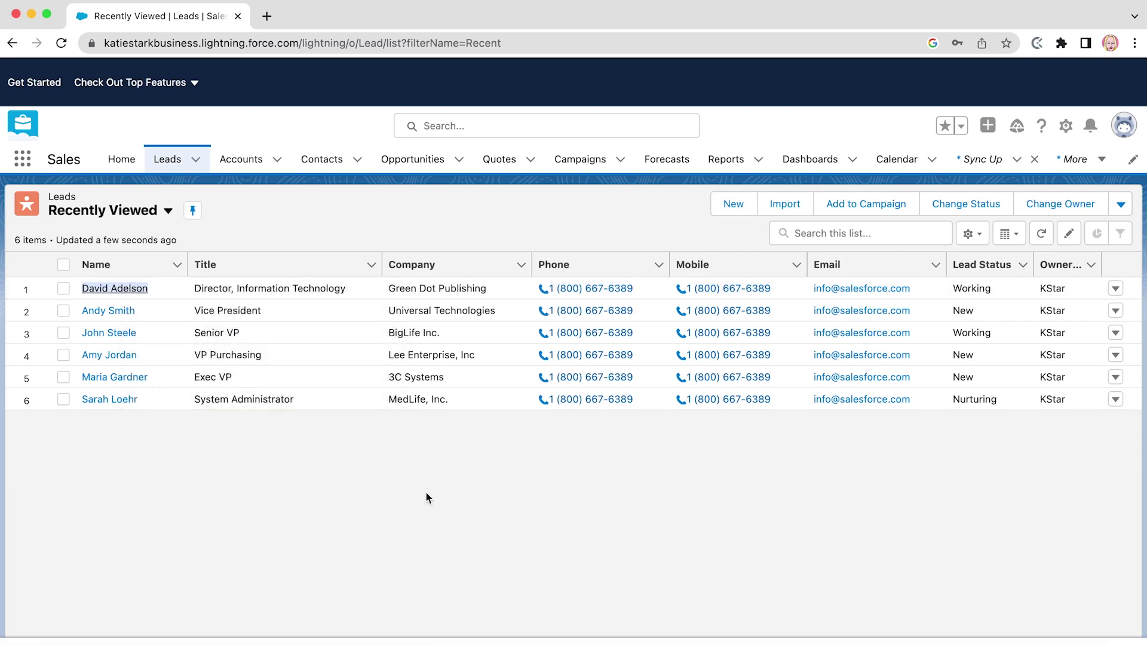
# Start timers named after the Global Media - 180 Widgets opportunity and the Sync Up task
pyautogui.click(421, 160)
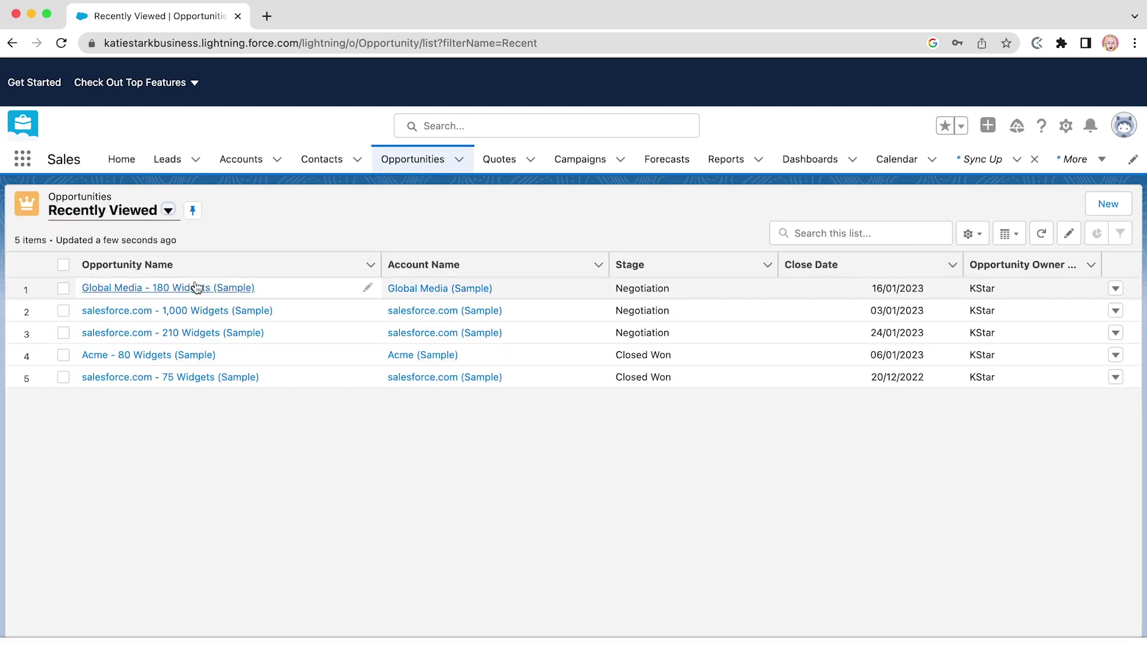
pyautogui.rightClick(197, 288)
pyautogui.click(549, 488)
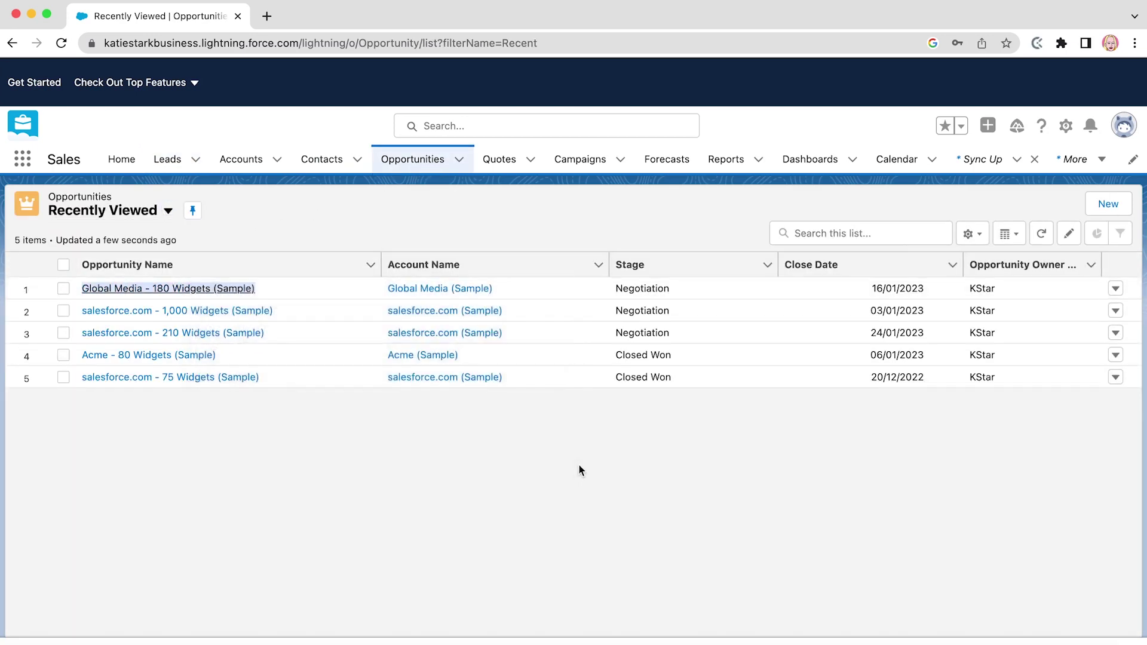
pyautogui.click(121, 159)
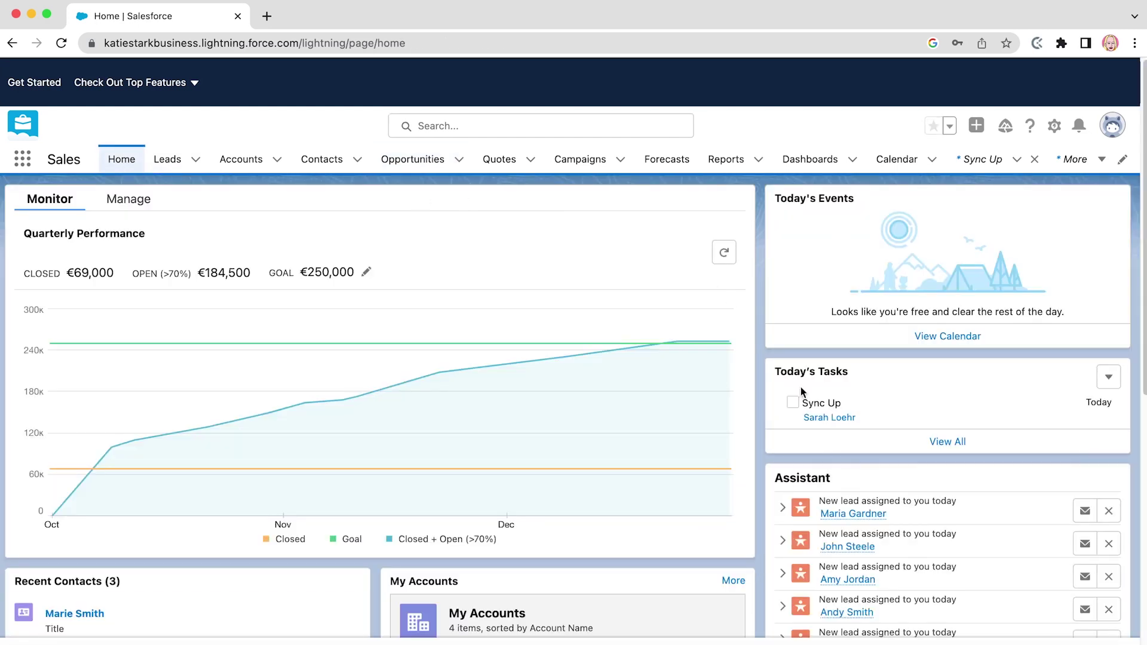
pyautogui.rightClick(830, 402)
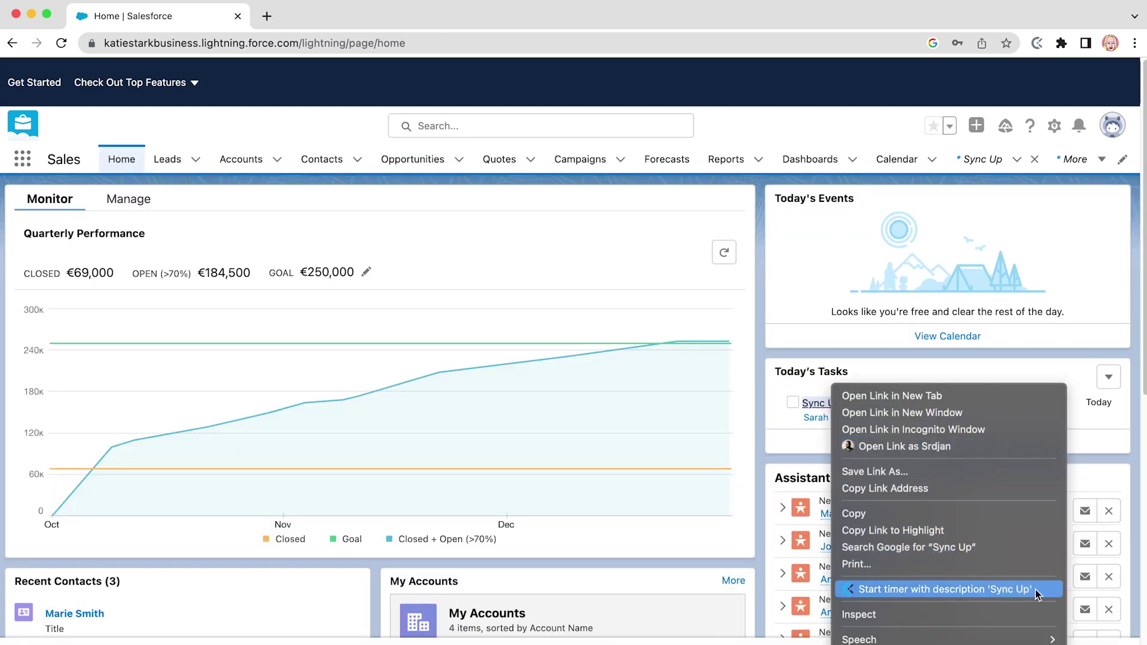
pyautogui.click(1122, 467)
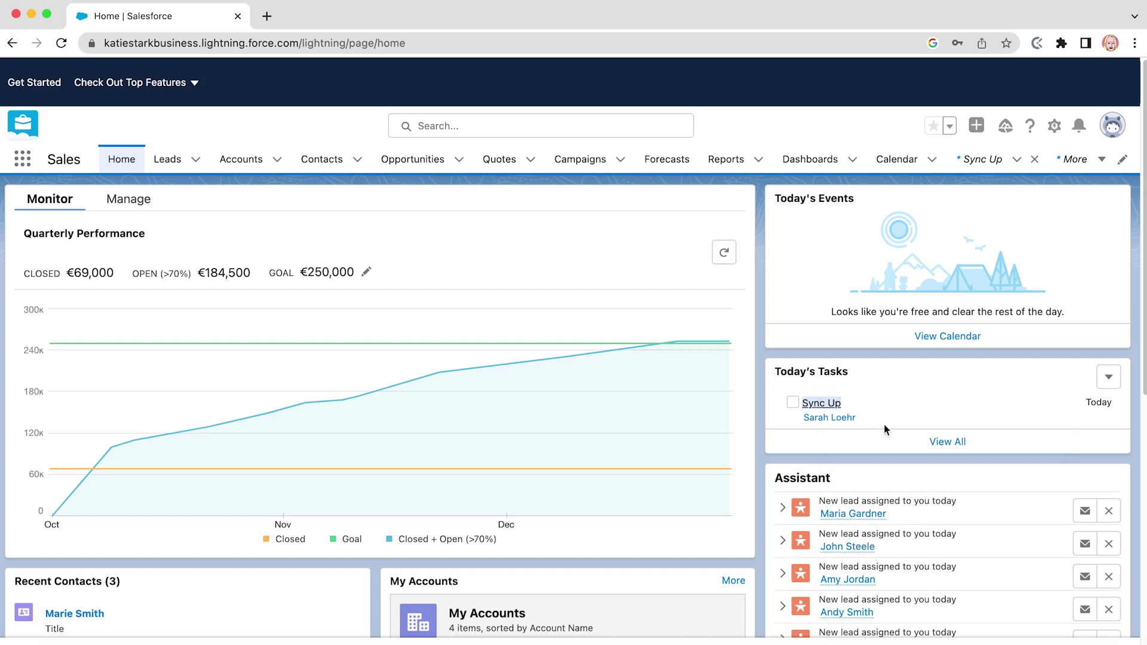
# Start a billable timer on the Sync Up task under the Newsletter project, tagged Task
pyautogui.click(833, 403)
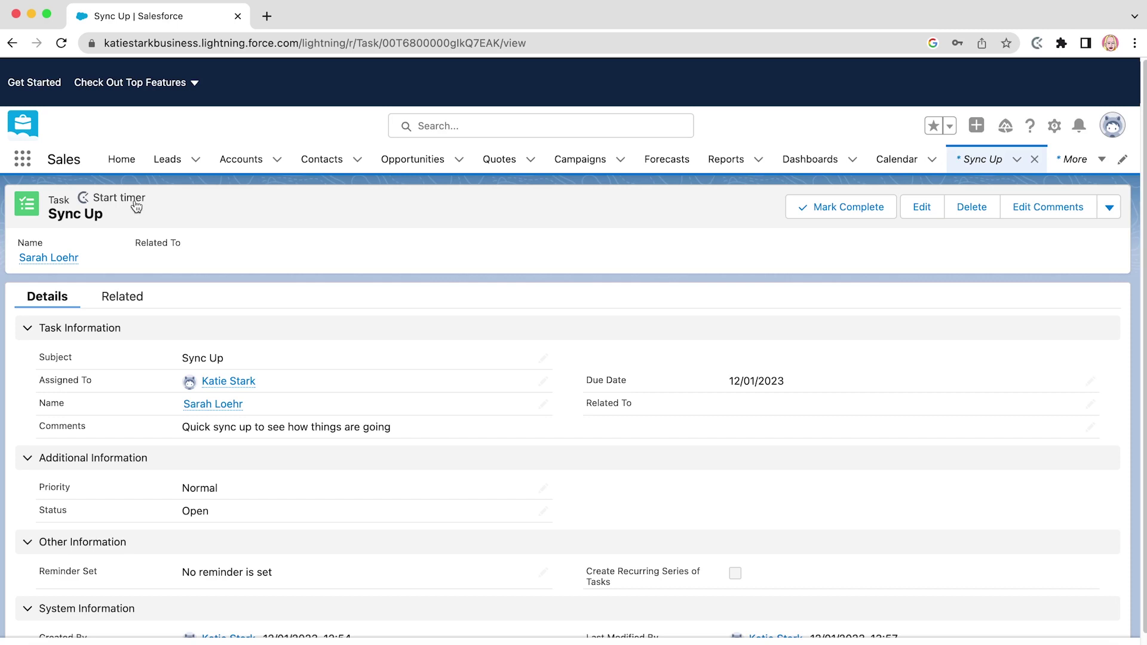
pyautogui.click(134, 202)
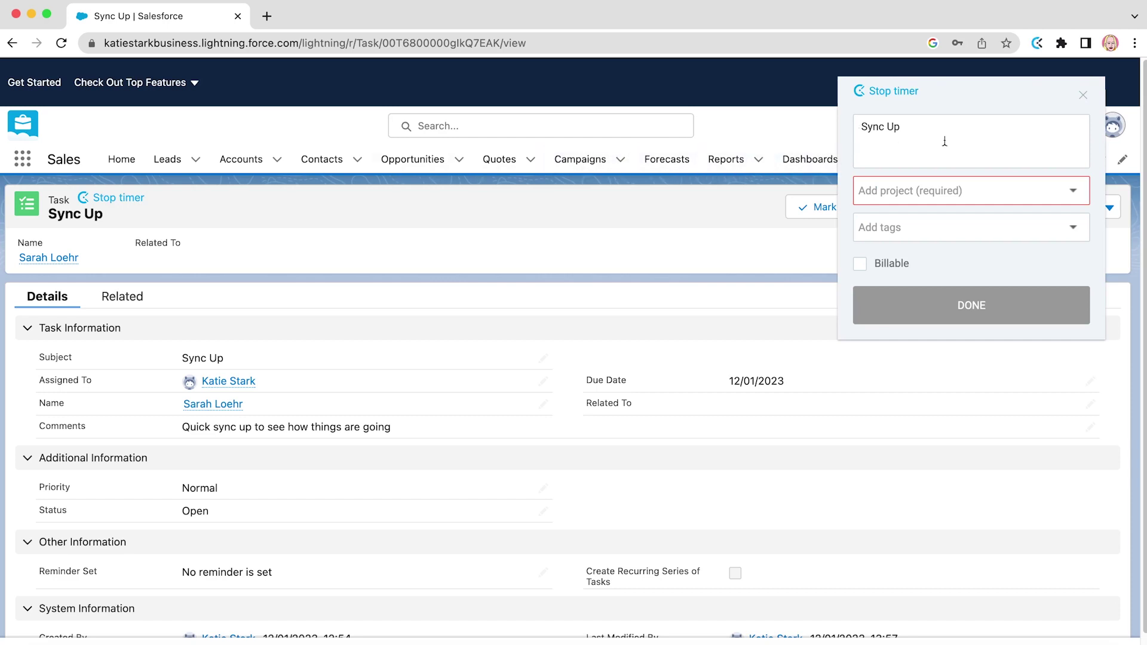
pyautogui.click(861, 266)
pyautogui.click(1007, 197)
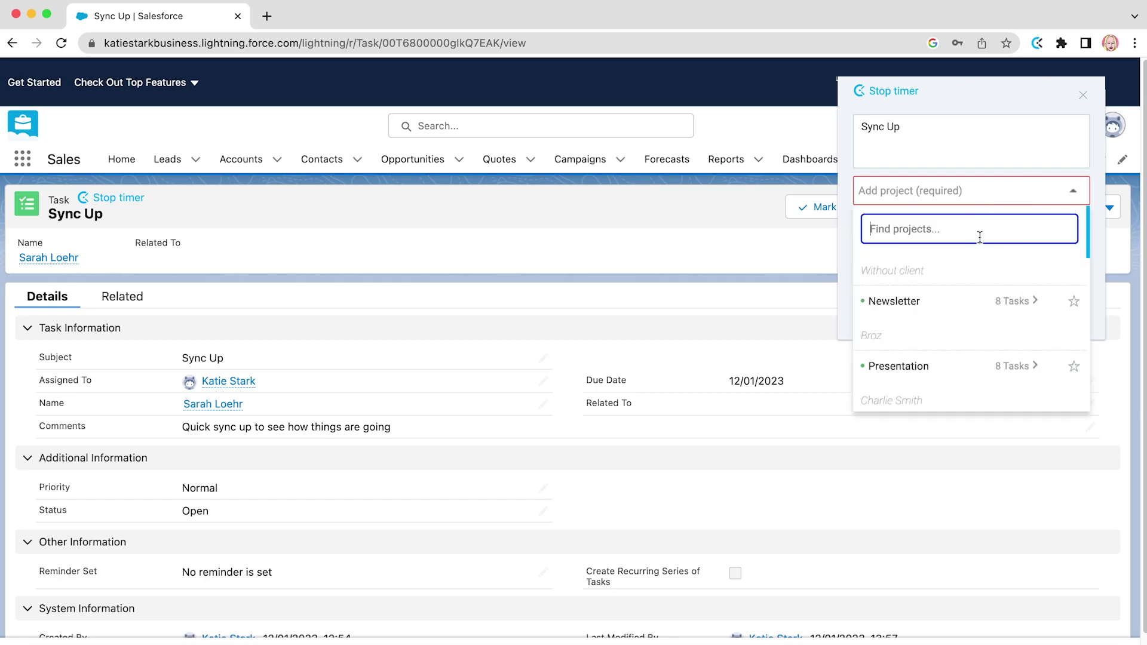
pyautogui.click(926, 299)
pyautogui.click(1006, 226)
pyautogui.click(909, 300)
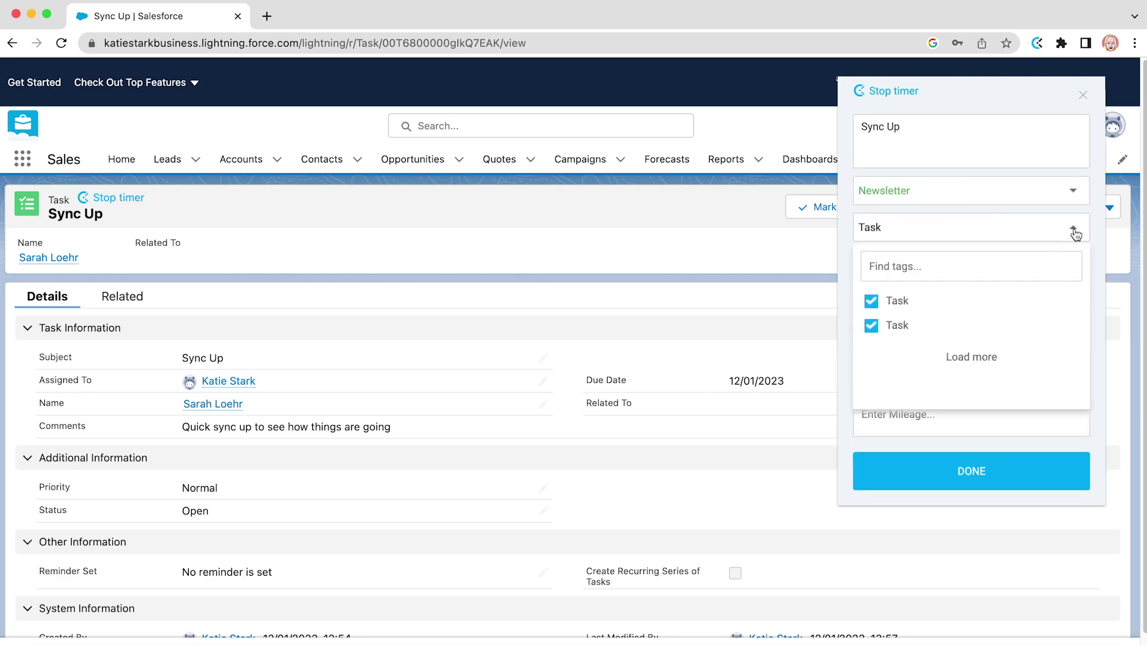
pyautogui.click(1073, 227)
pyautogui.click(984, 470)
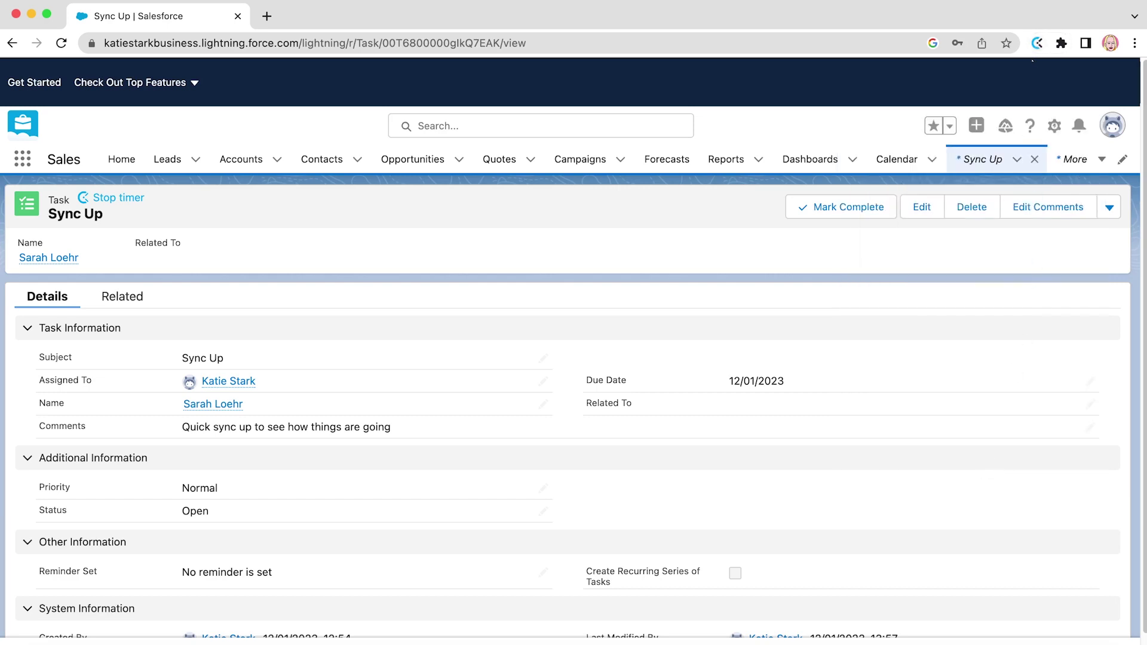
# Review the Clockify extension settings, then stop the Sync Up timer at 0:31
pyautogui.click(1037, 45)
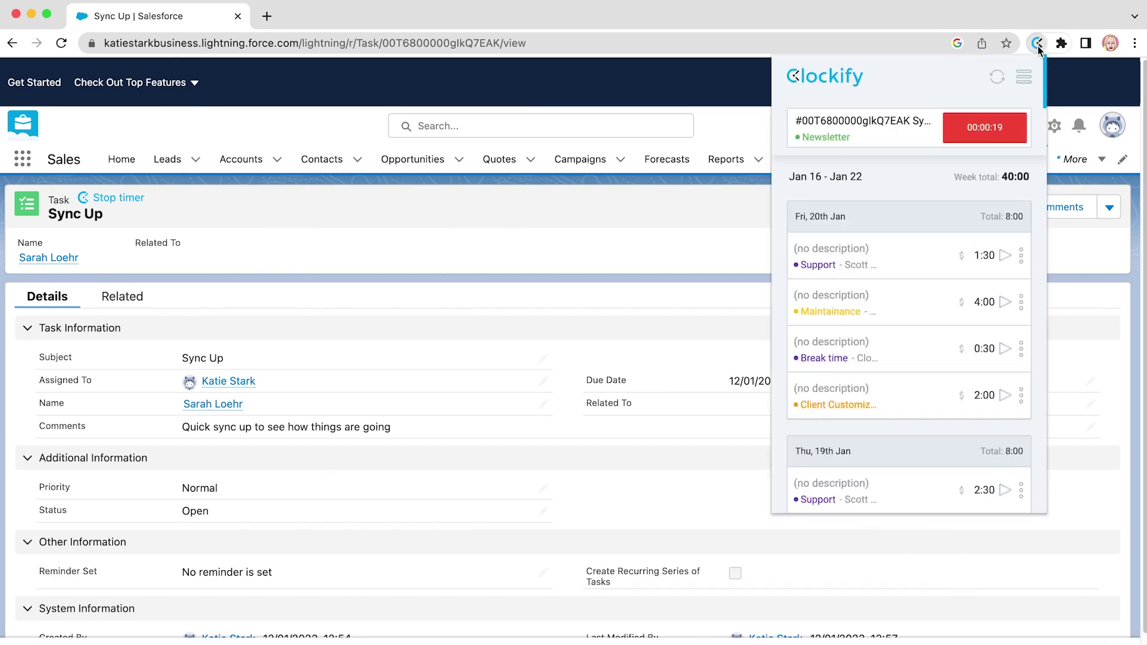
pyautogui.click(1023, 78)
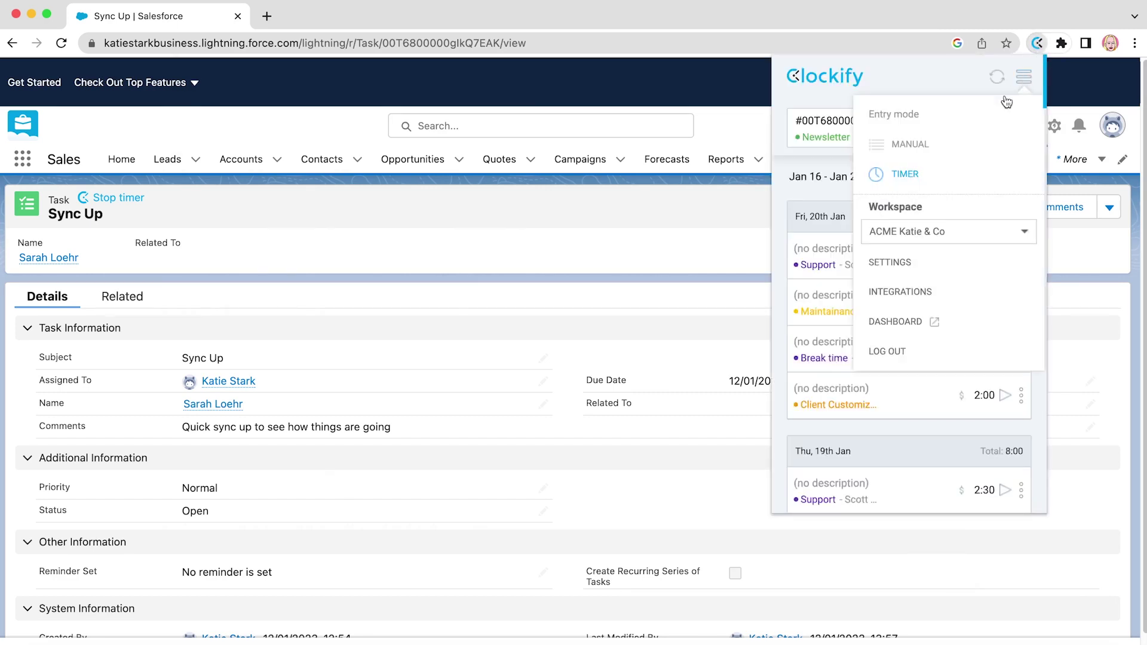
pyautogui.click(902, 266)
pyautogui.scroll(-1, 901, 266)
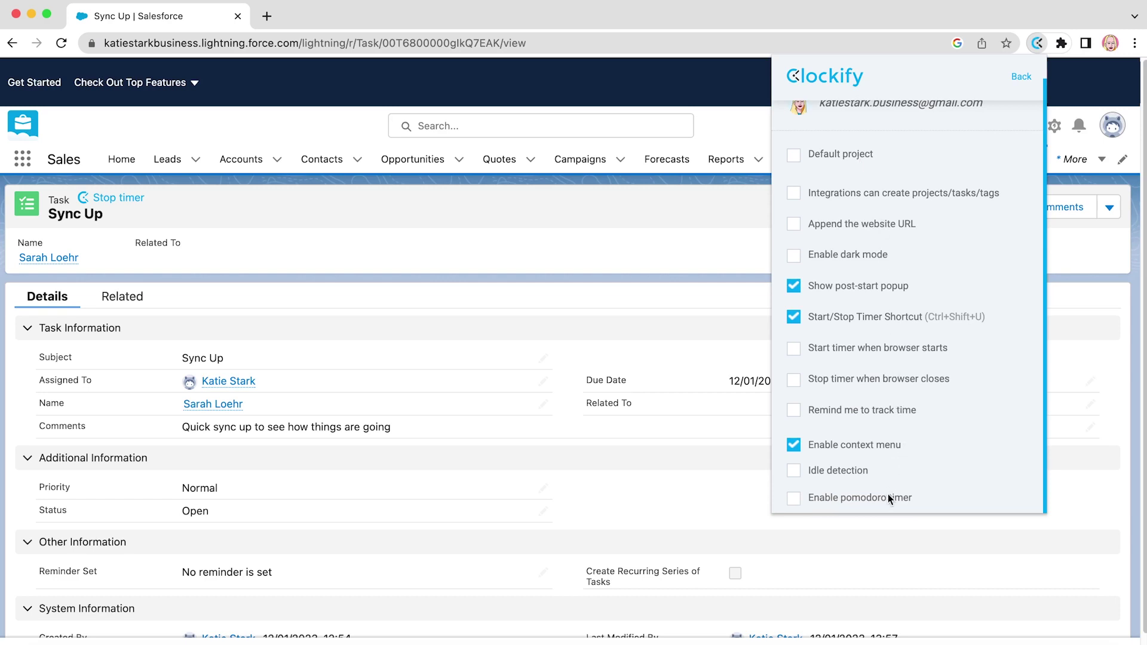
pyautogui.click(1022, 79)
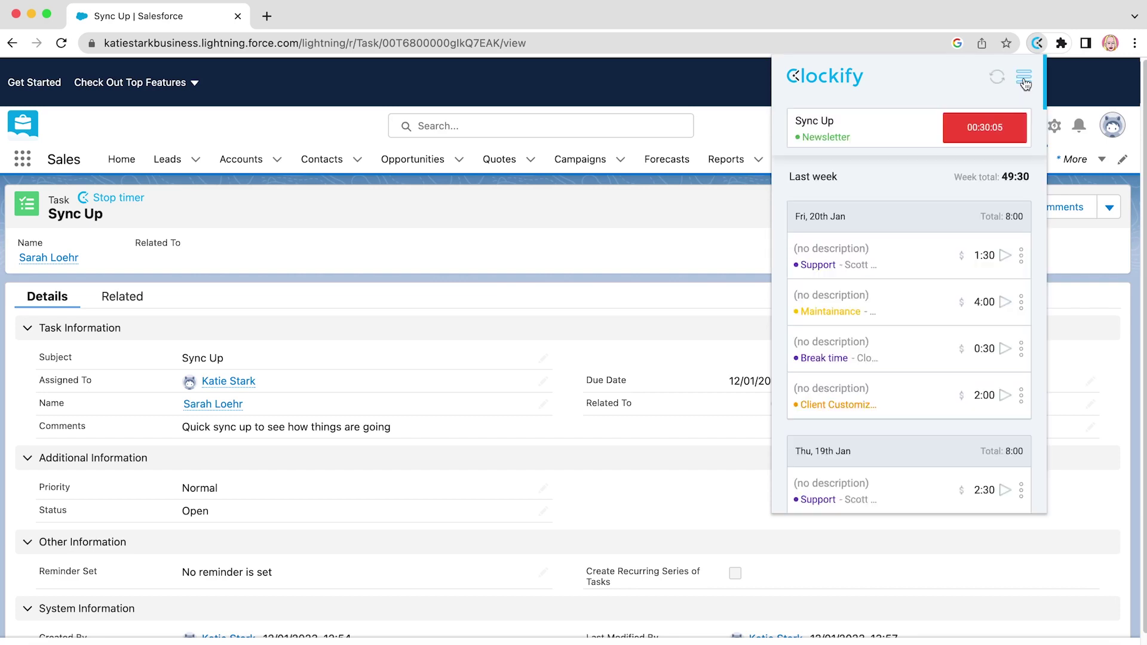
pyautogui.click(985, 129)
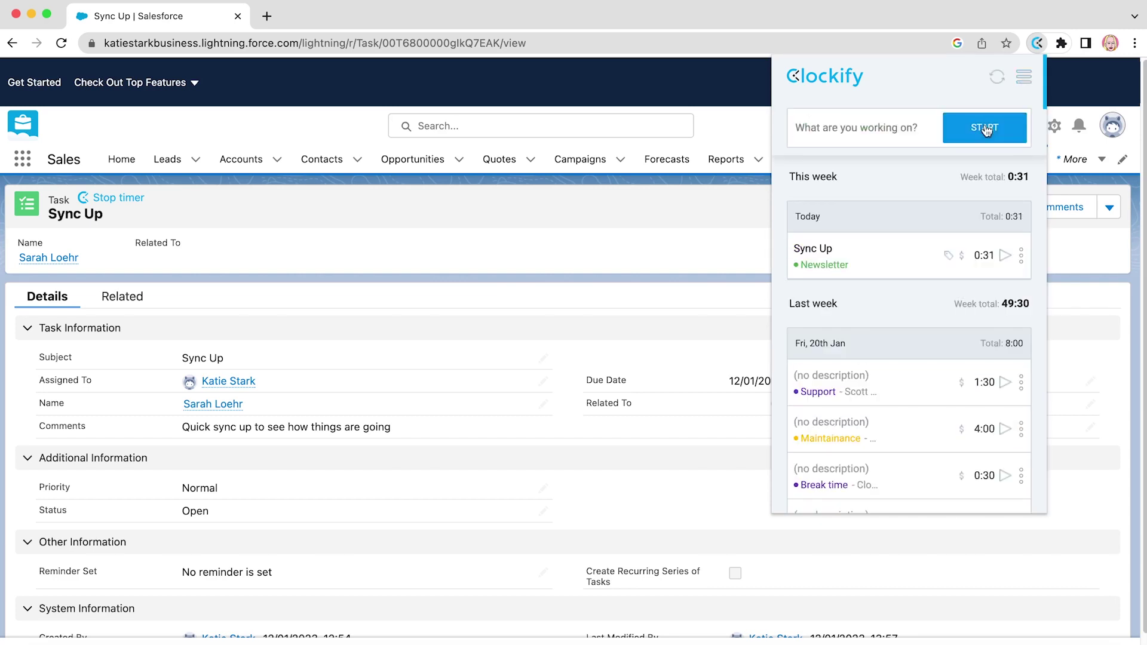
# Resume the Sync Up entry and stop it again, bringing today's Sync Up time to 0:32
pyautogui.click(829, 255)
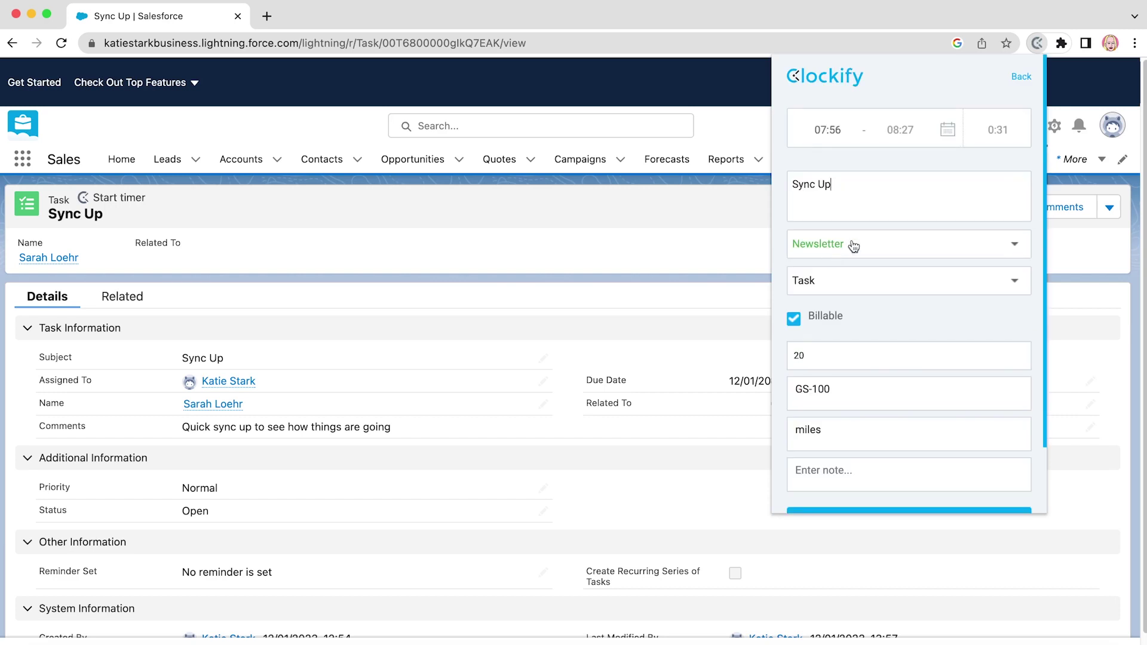
pyautogui.click(1021, 81)
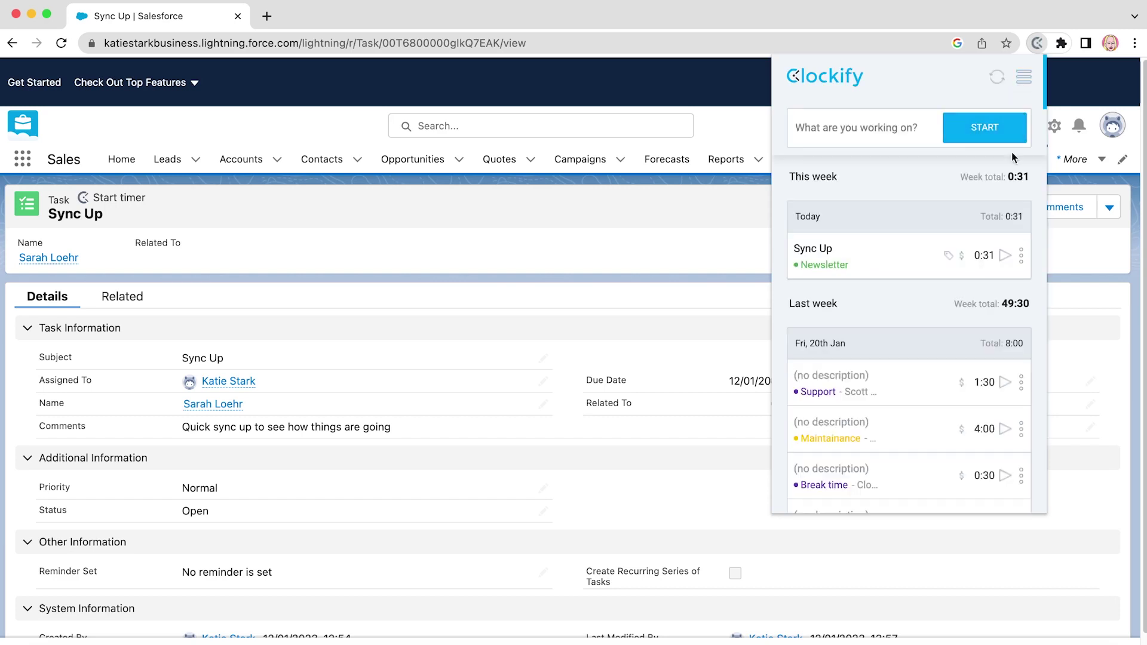
pyautogui.click(1005, 257)
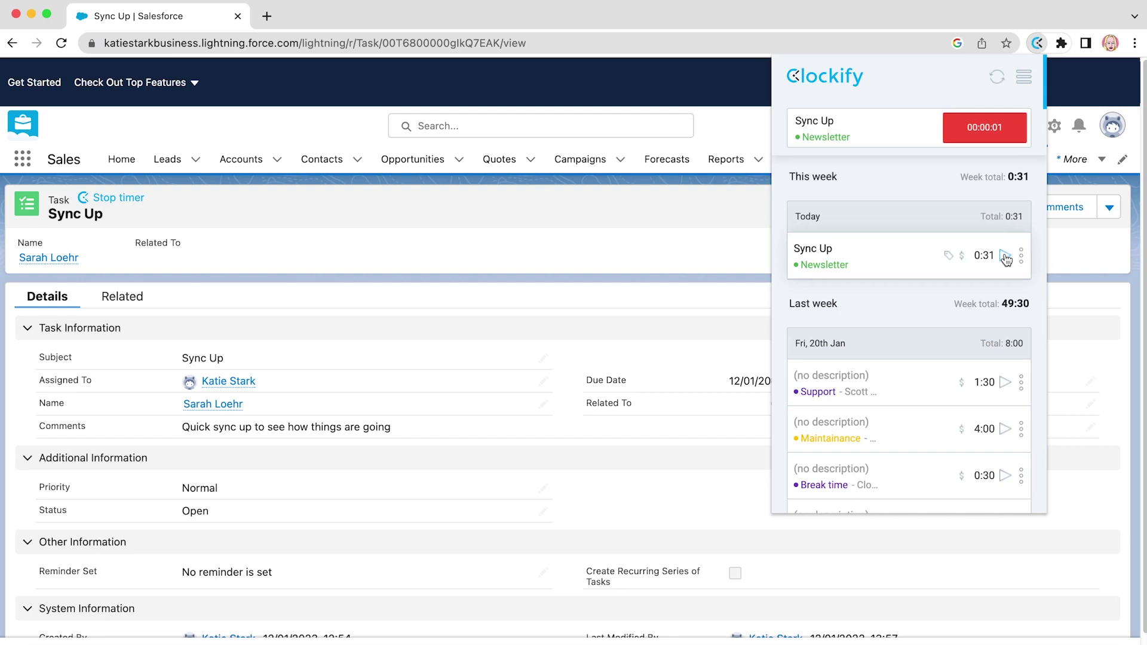
pyautogui.click(988, 139)
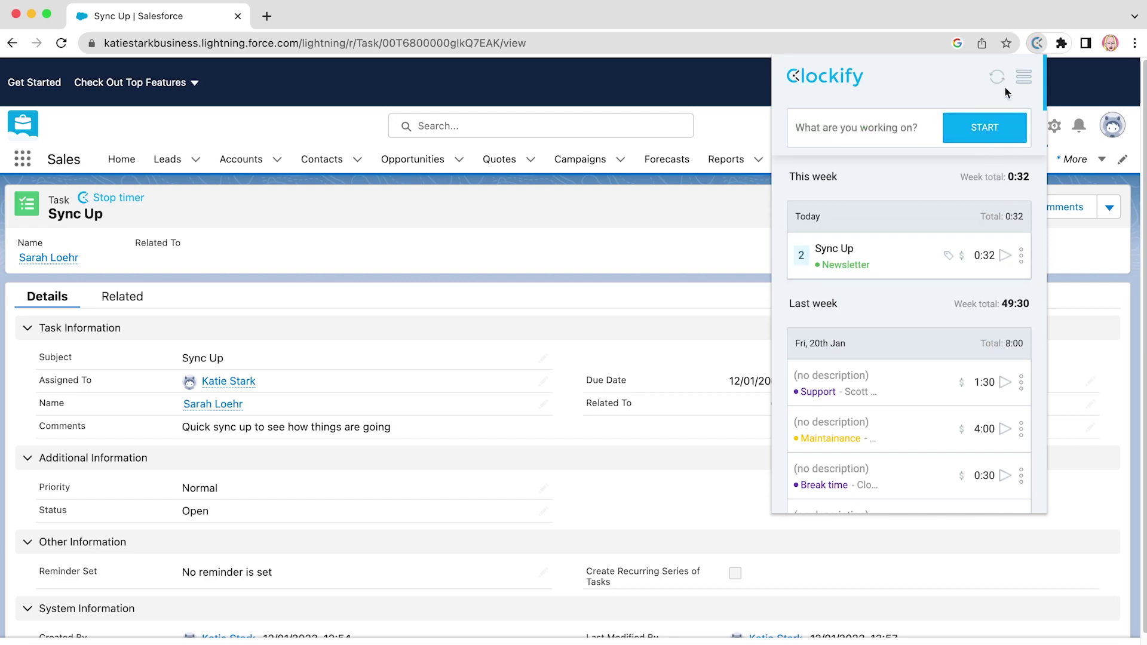
# Start a timer described 'Quick sync up to see how things are going' from the task comment
pyautogui.moveTo(389, 427); pyautogui.dragTo(199, 422)
pyautogui.rightClick(215, 426)
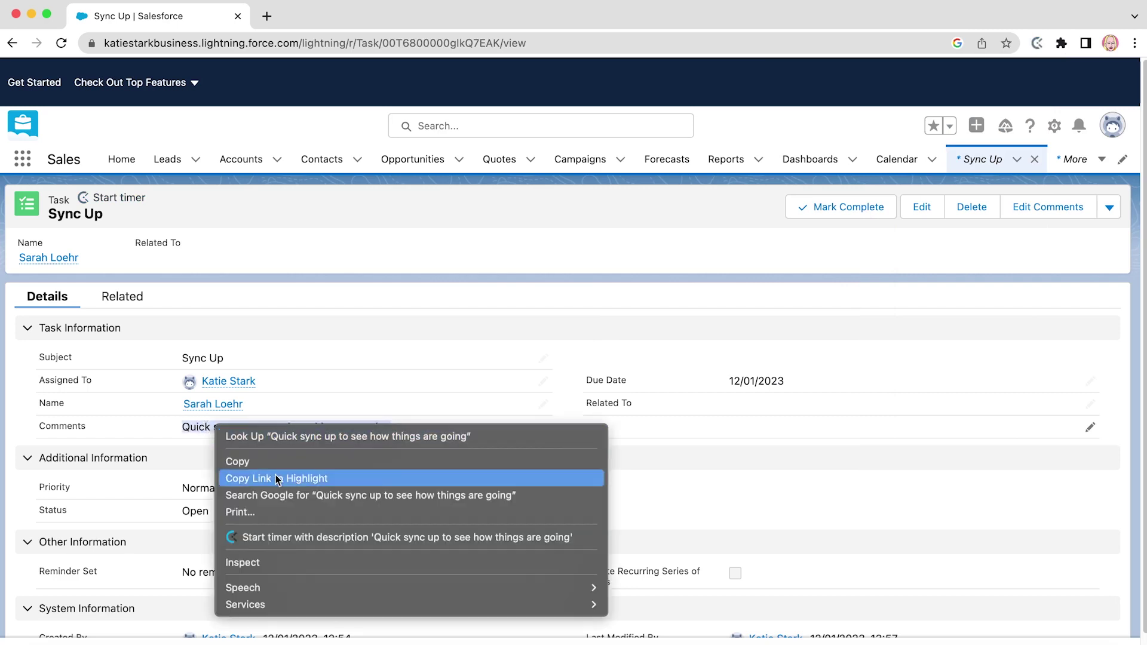
pyautogui.click(582, 537)
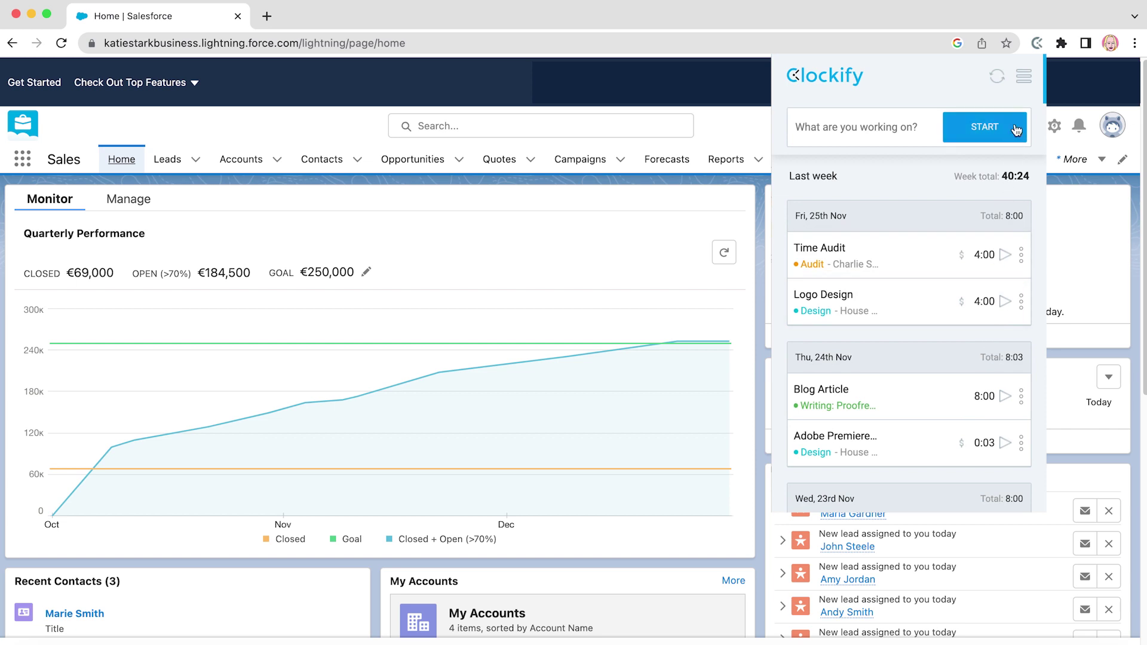
# Switch the Clockify extension to manual time entry mode
pyautogui.click(1025, 76)
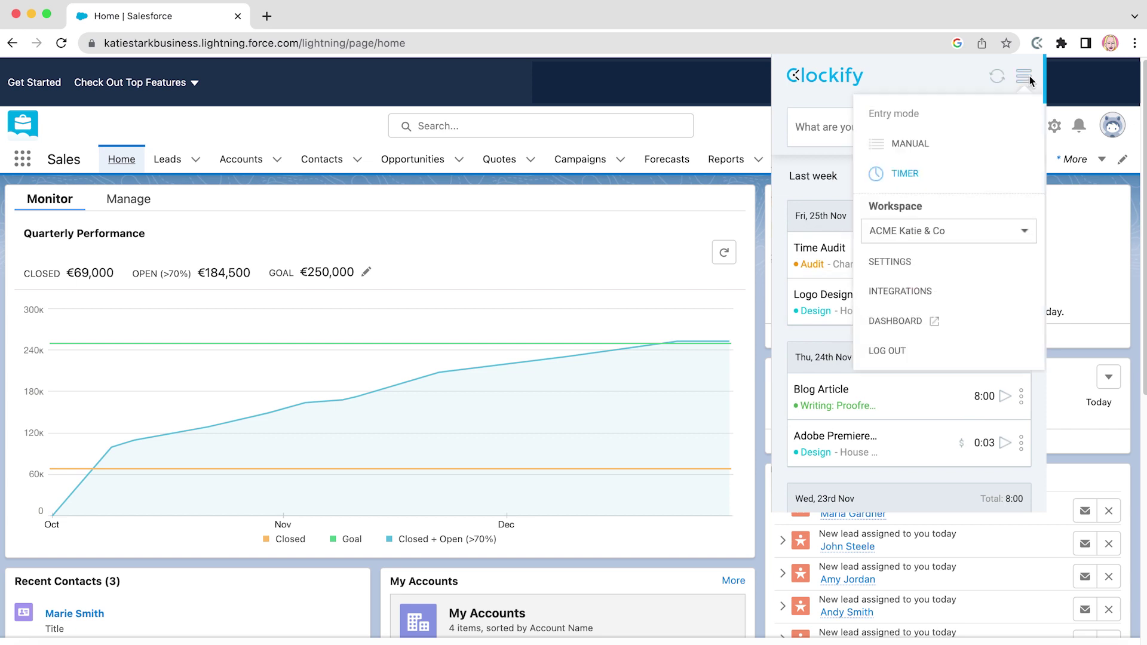
pyautogui.click(925, 149)
pyautogui.click(931, 82)
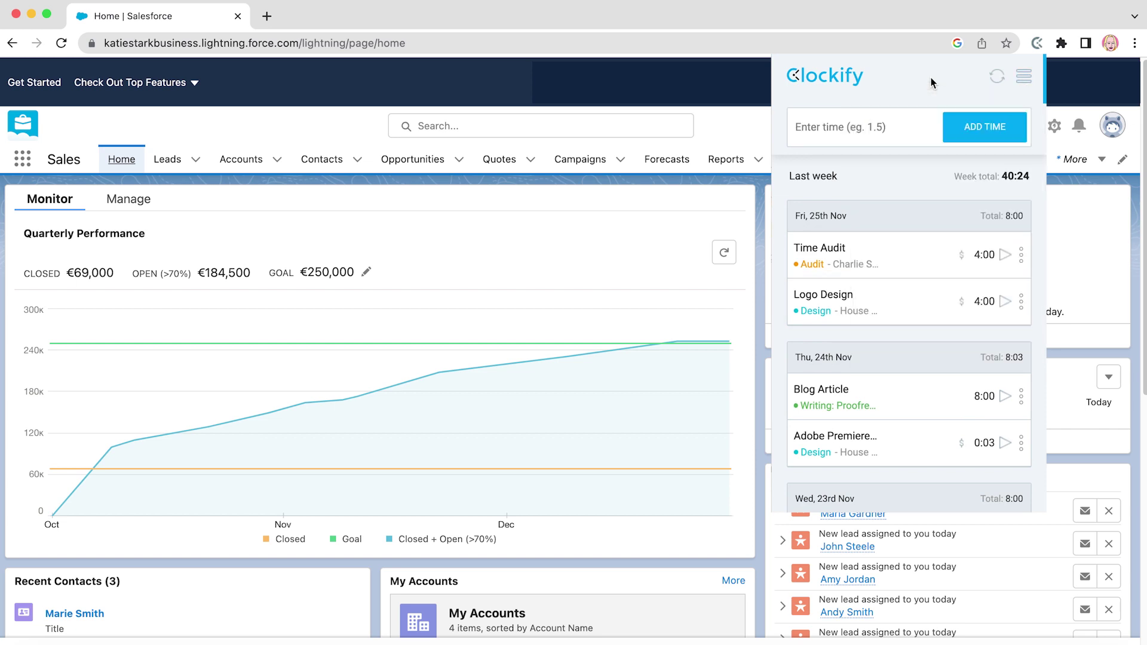
# Add a billable Audit project entry running from 09:00 to 12:00
pyautogui.click(992, 126)
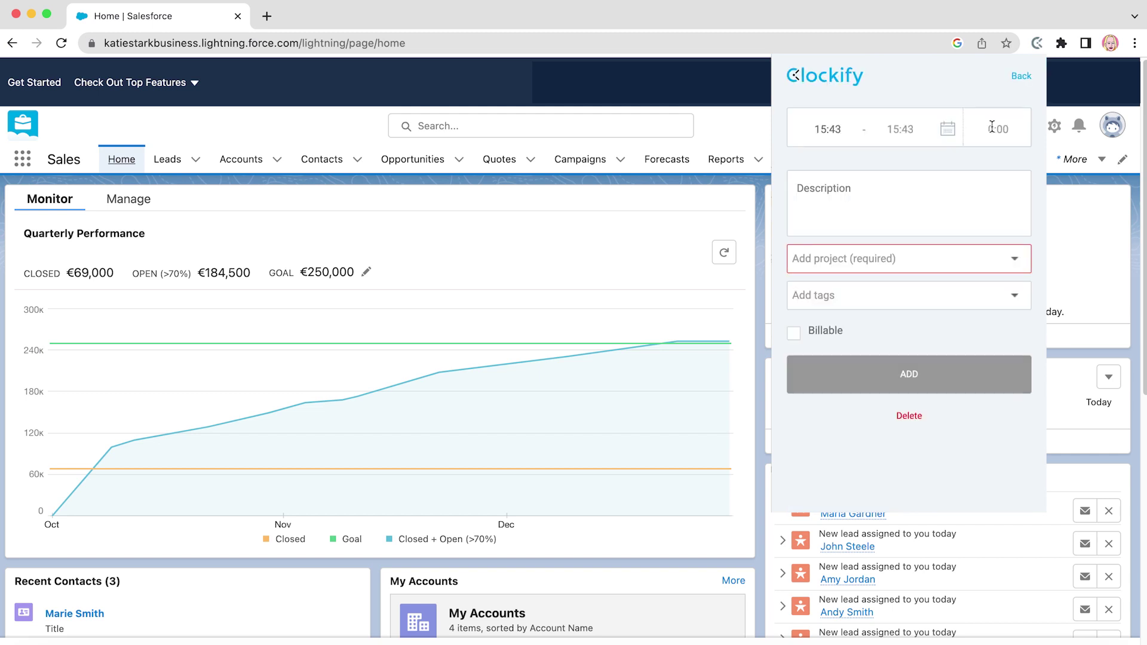
pyautogui.click(842, 129)
pyautogui.write('900')
pyautogui.press('Tab')
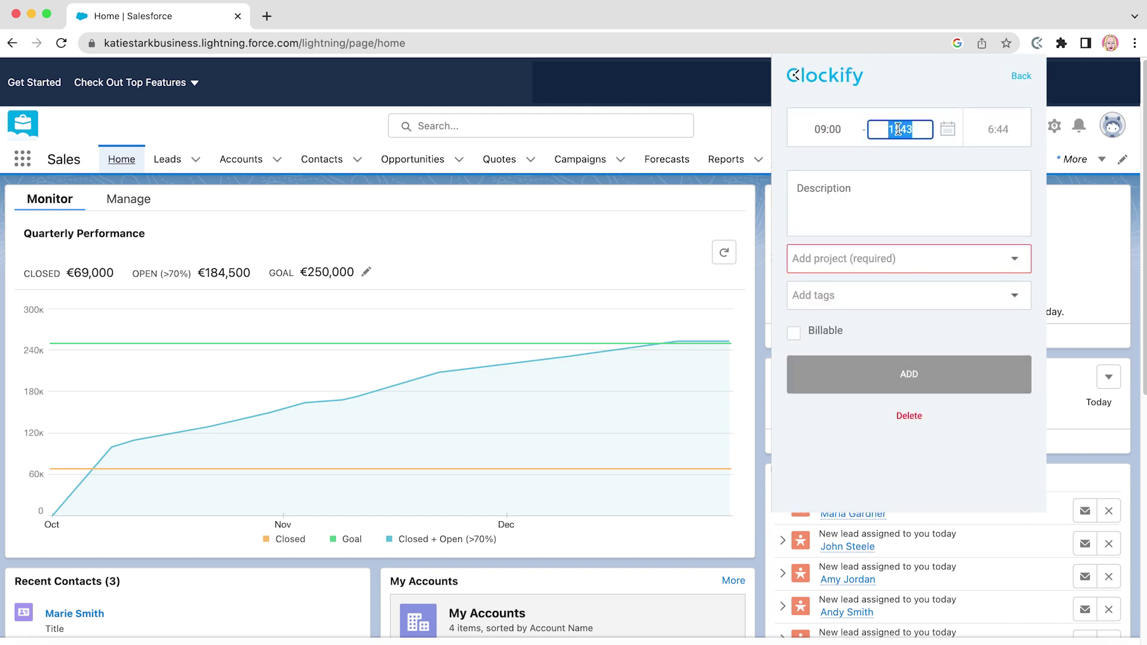
pyautogui.write('12:00')
pyautogui.press('Tab')
pyautogui.press('Tab')
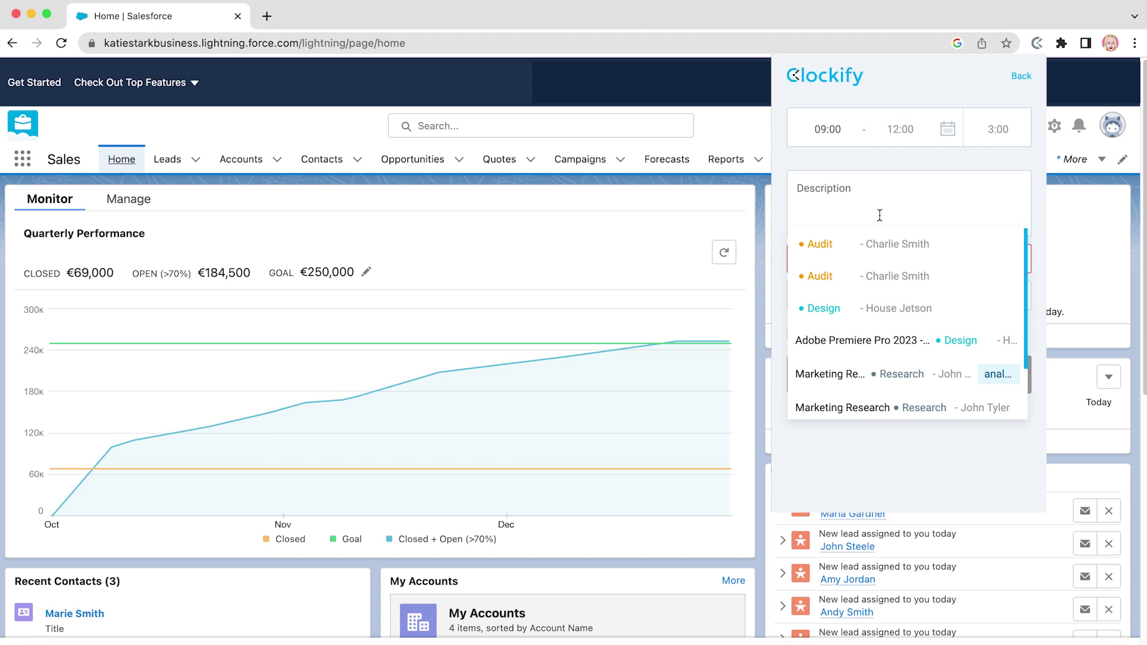
pyautogui.click(891, 251)
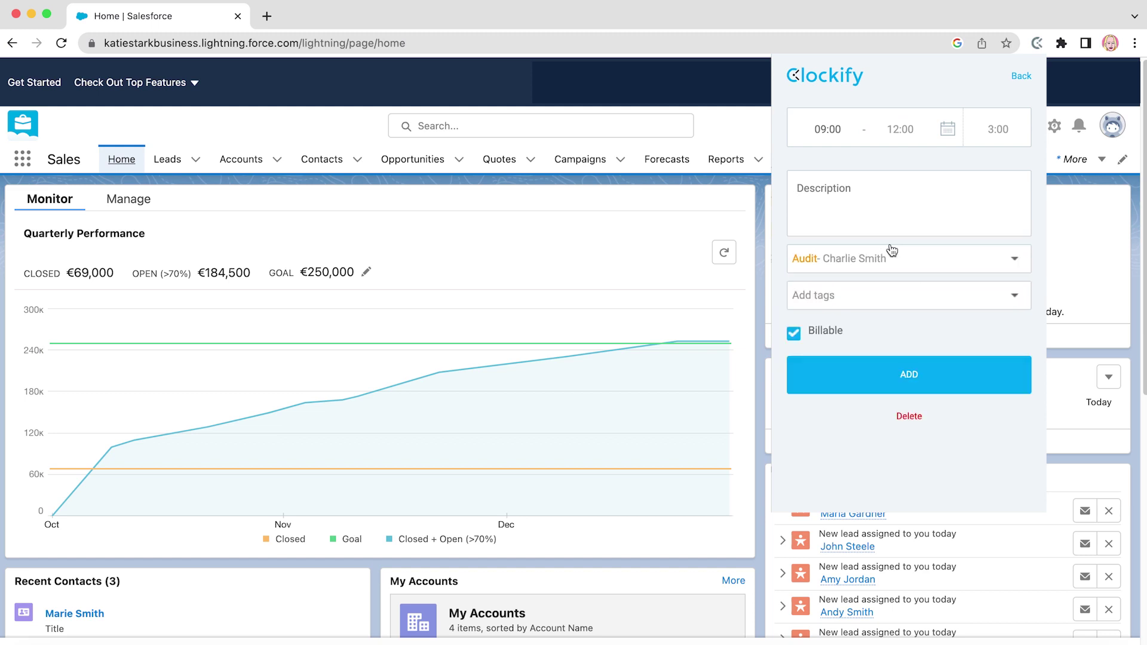
pyautogui.click(858, 375)
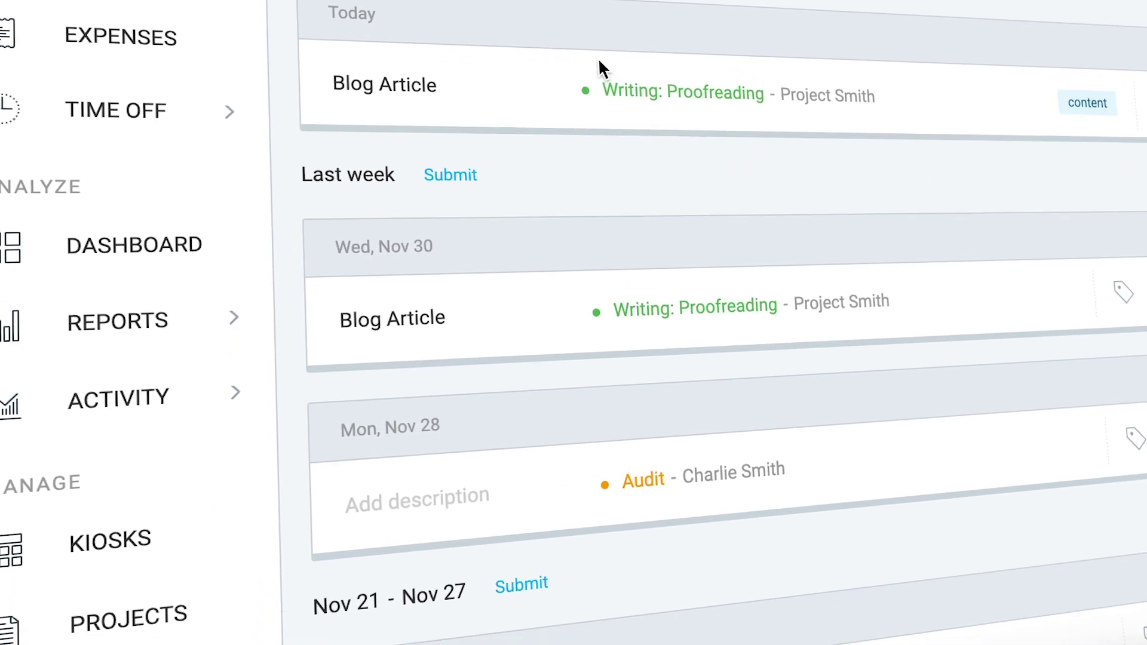
# Open the Nov 14 – Nov 20 Summary report showing 160:57 tracked and 4,971.67 USD
pyautogui.click(143, 629)
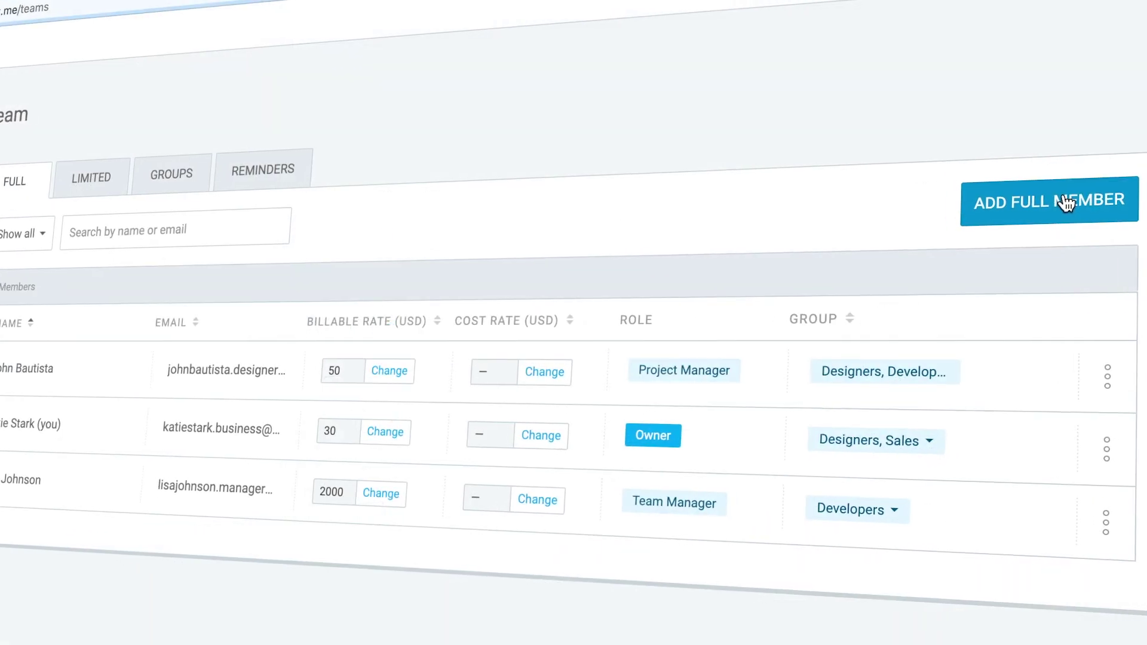
pyautogui.click(1063, 199)
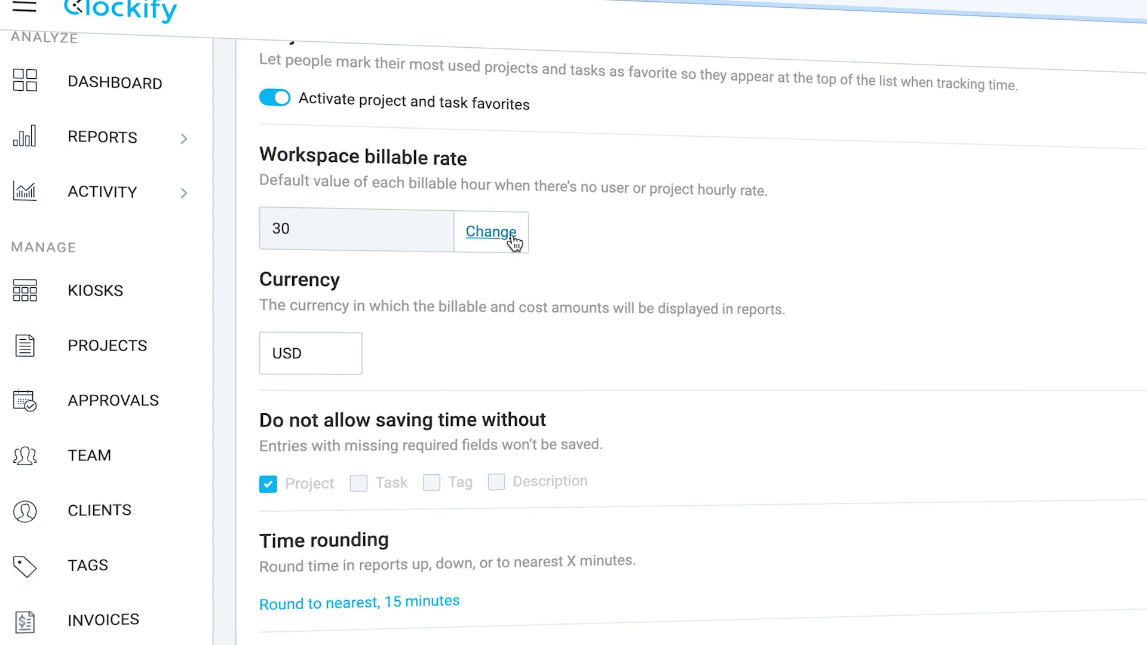
pyautogui.click(514, 241)
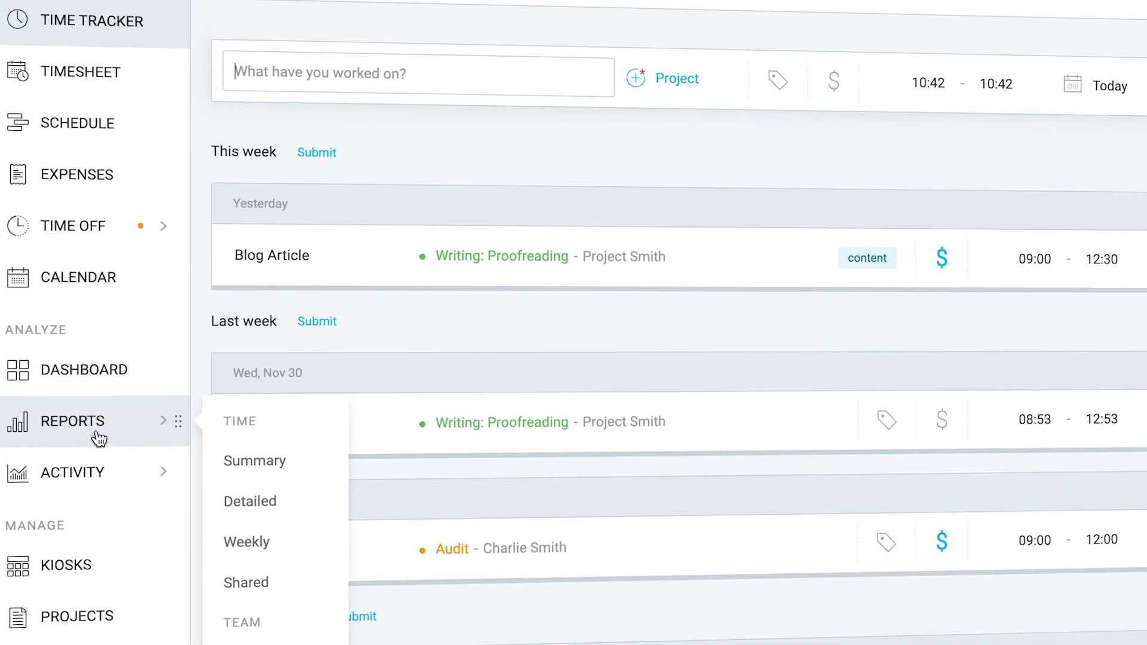
pyautogui.click(95, 438)
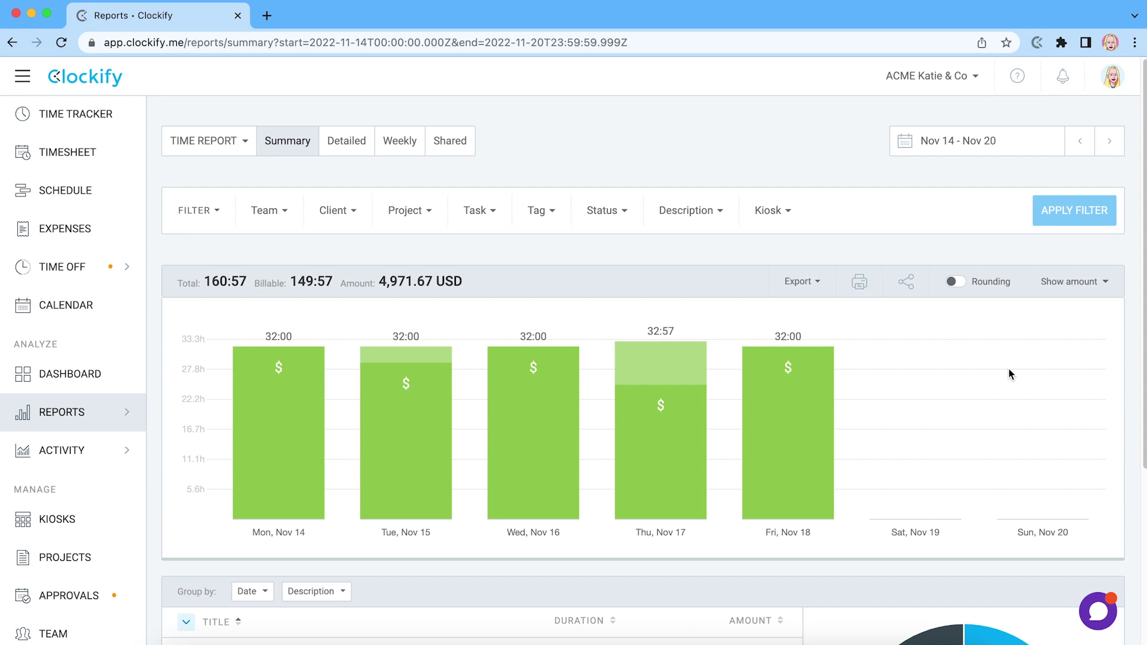
# Set the summary report's date range to Nov 7 – Nov 20
pyautogui.click(905, 150)
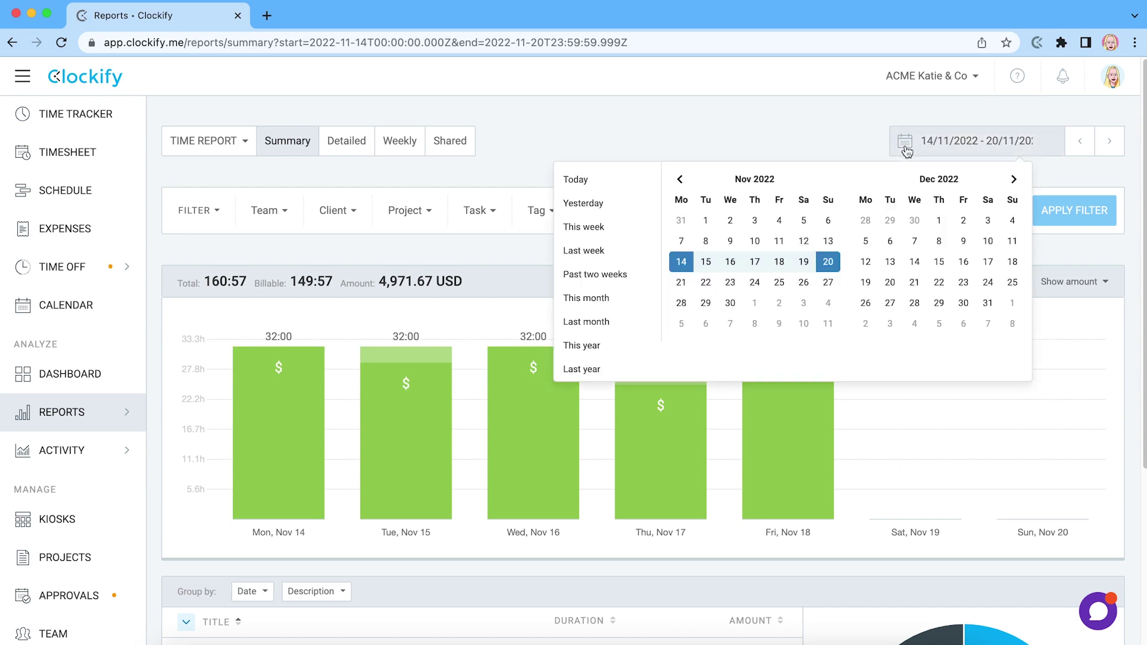
pyautogui.click(681, 241)
pyautogui.click(829, 262)
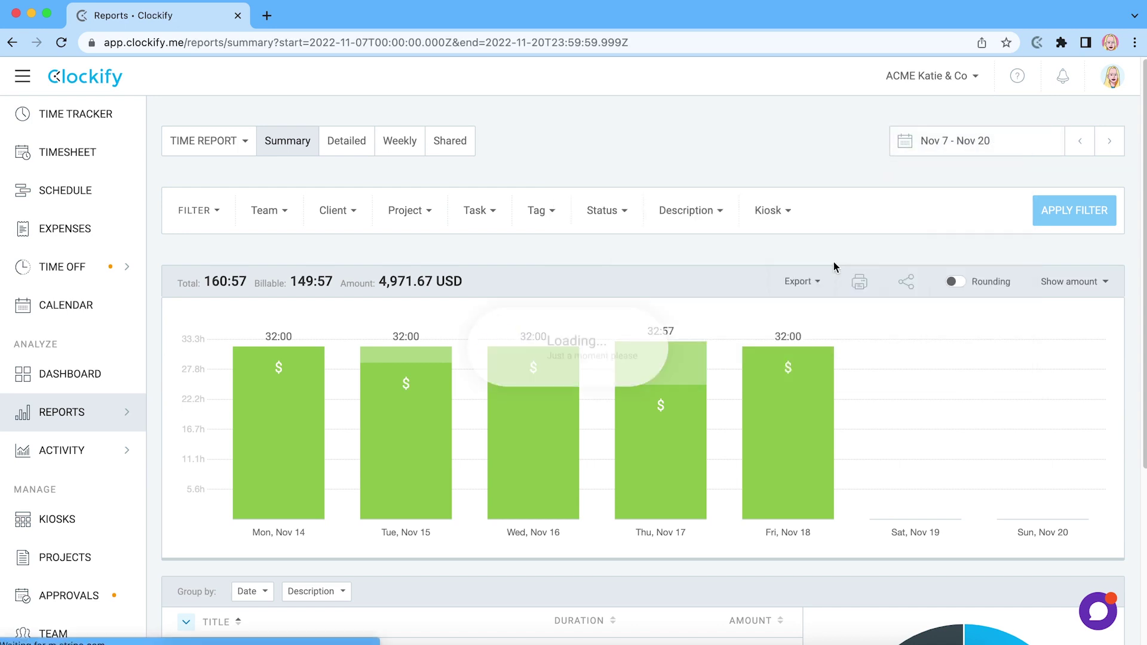
# Group the report by User, review the export options, and close the Share dialog
pyautogui.scroll(-6, 836, 338)
pyautogui.click(252, 213)
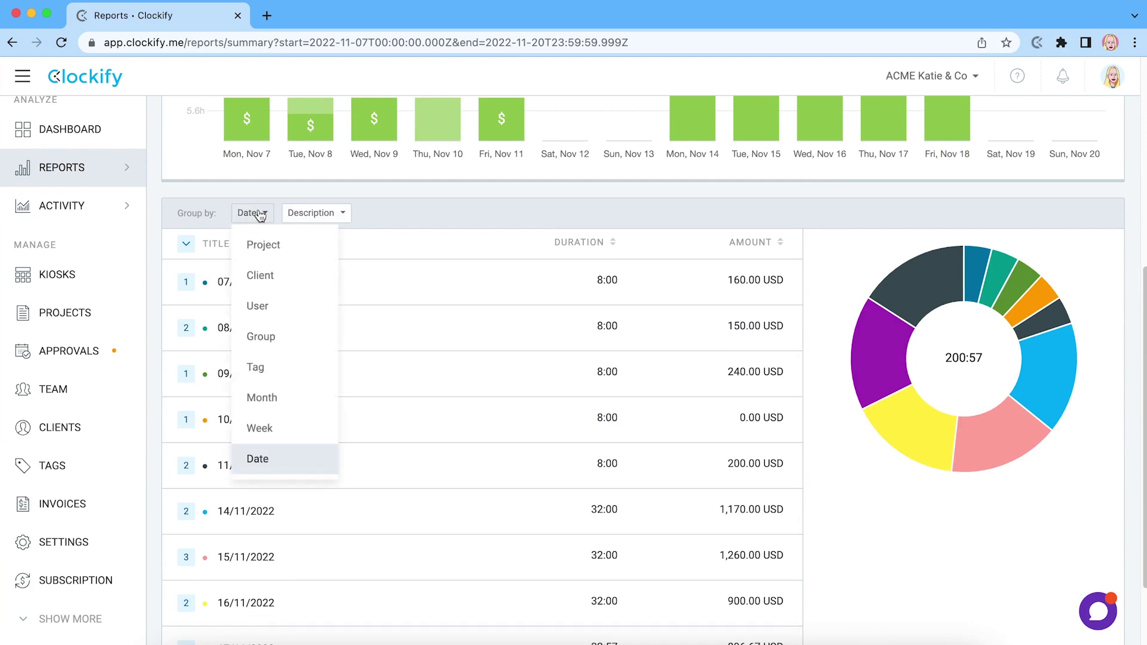
pyautogui.click(270, 302)
pyautogui.scroll(5, 1139, 131)
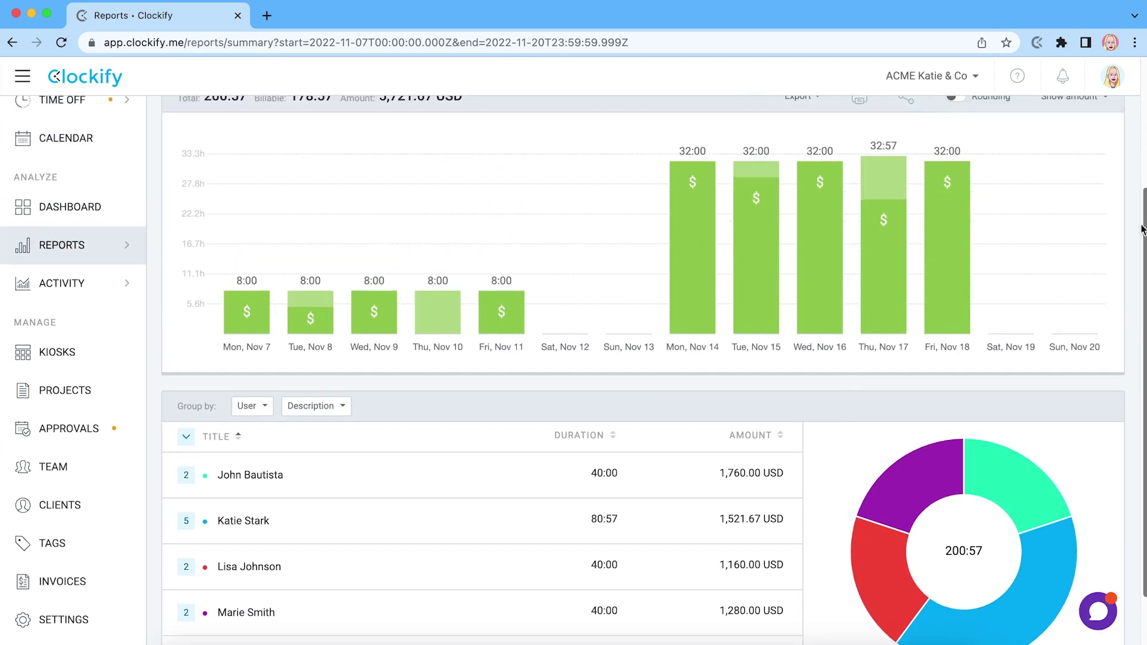
pyautogui.click(816, 237)
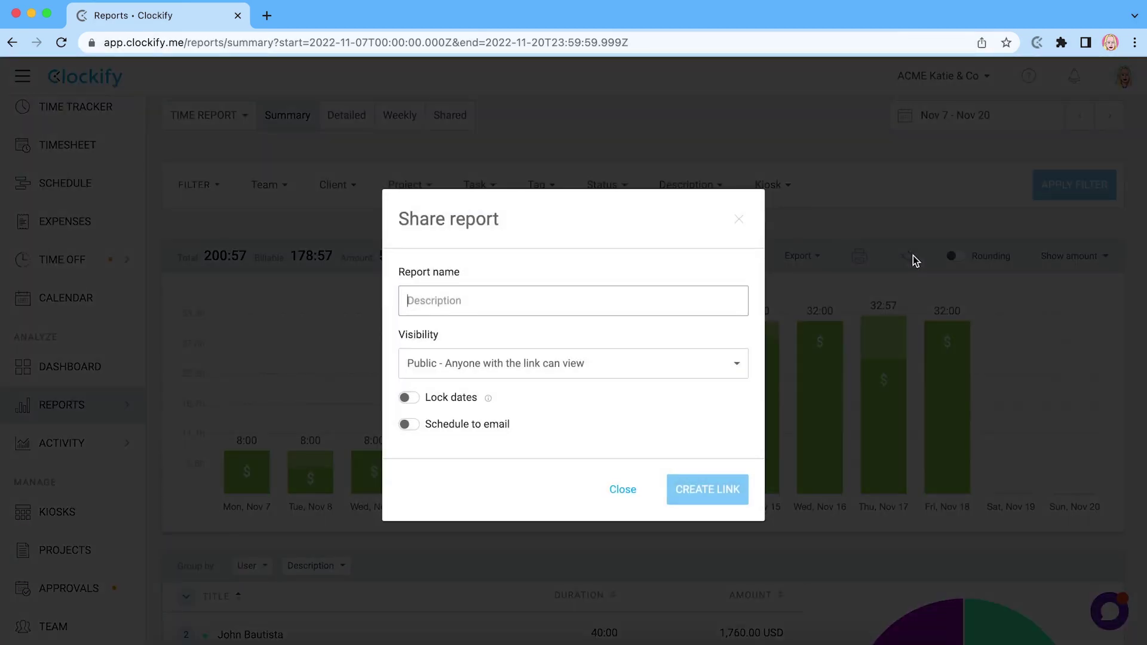
pyautogui.click(741, 221)
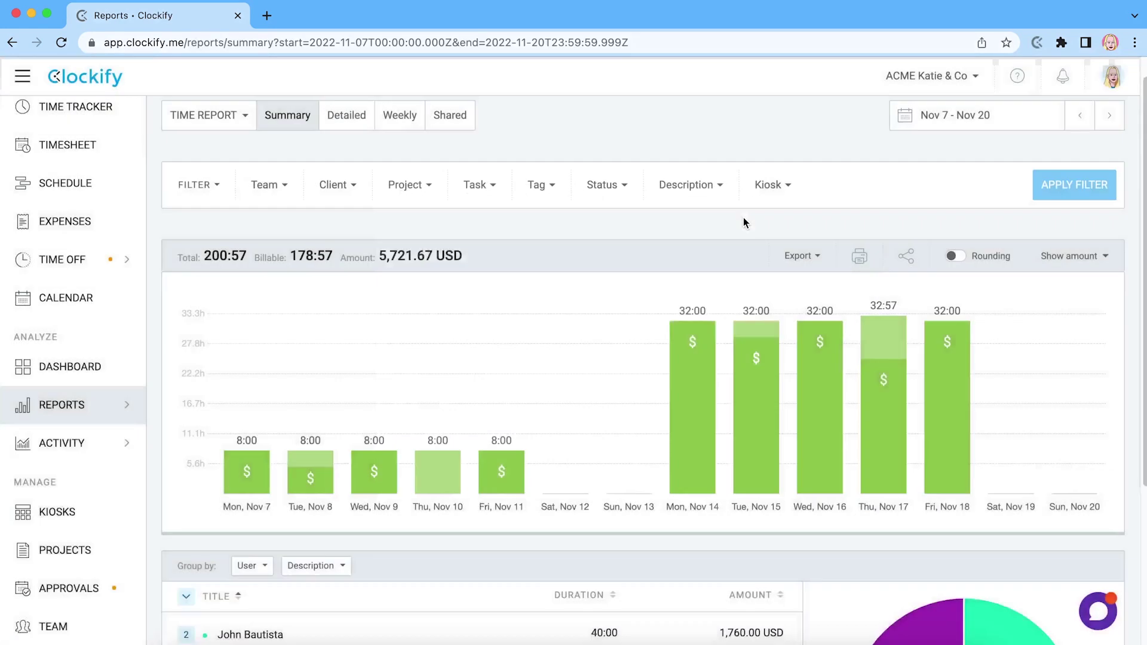
# On the Team page, change a member's billable rate to 40 USD and save it
pyautogui.click(54, 630)
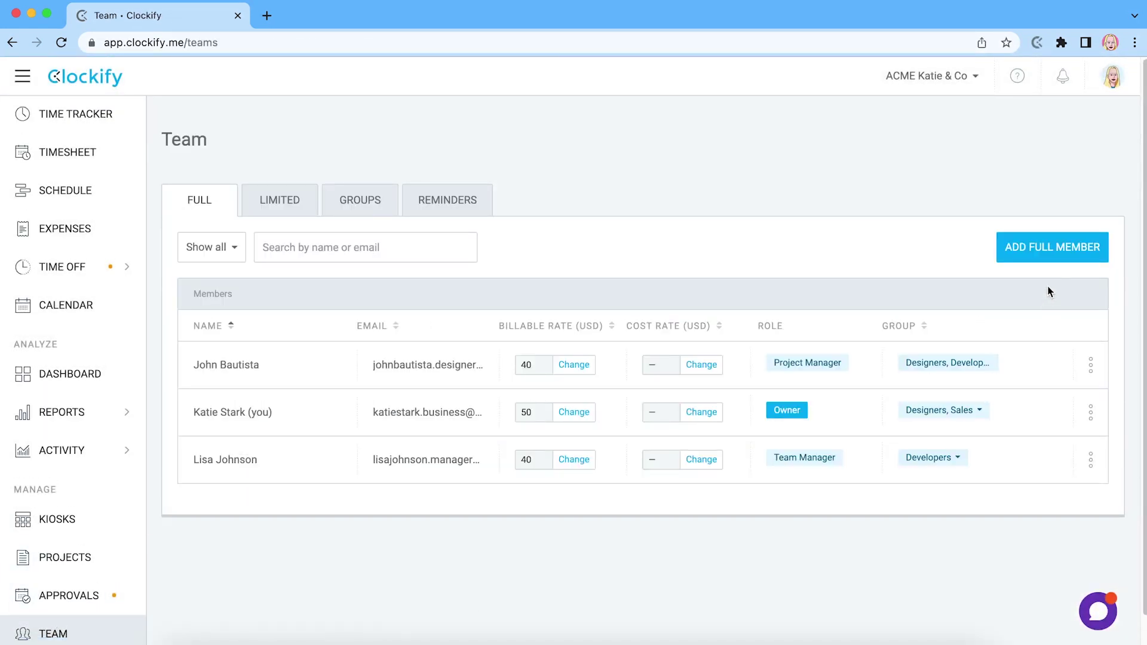
pyautogui.click(1048, 255)
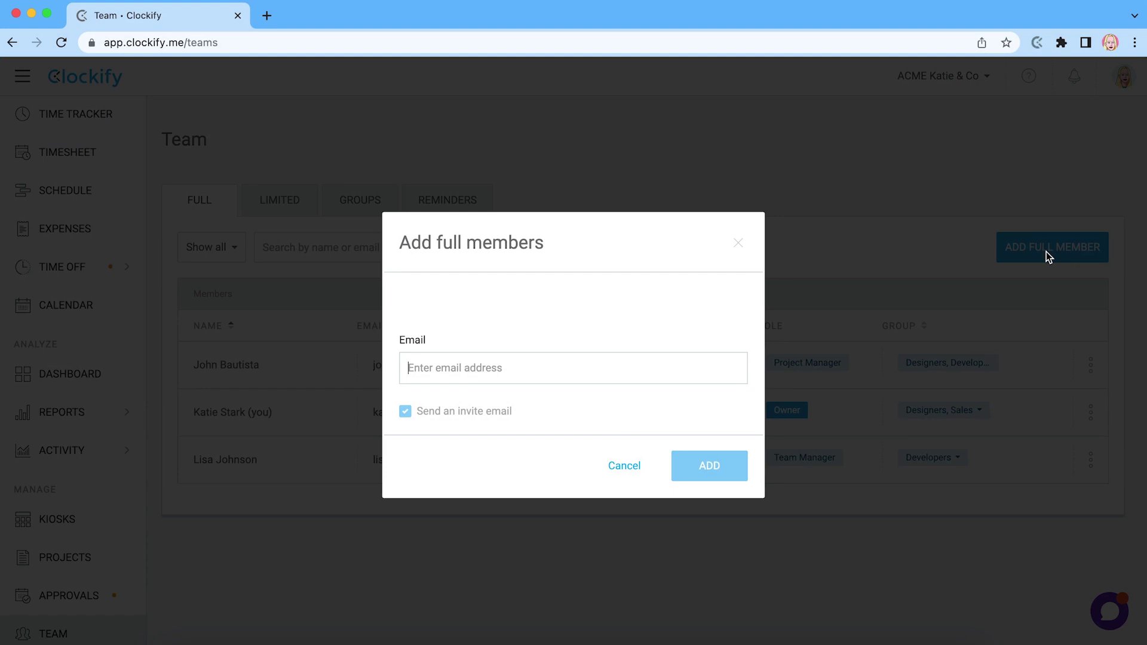
pyautogui.click(1046, 252)
pyautogui.click(563, 370)
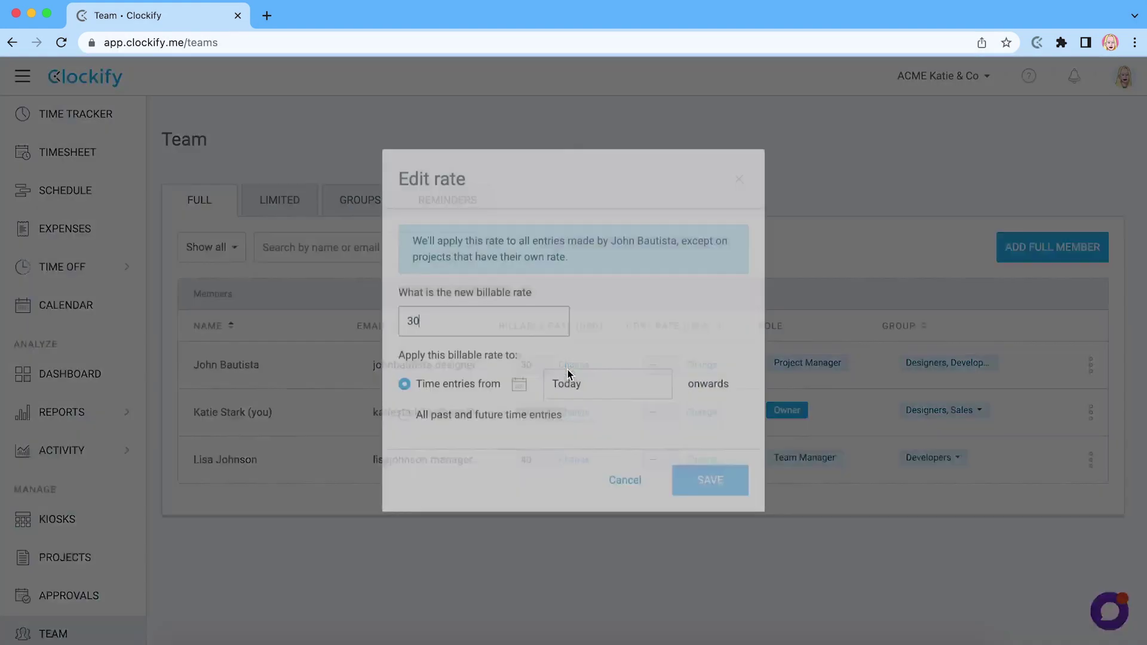
pyautogui.write('40')
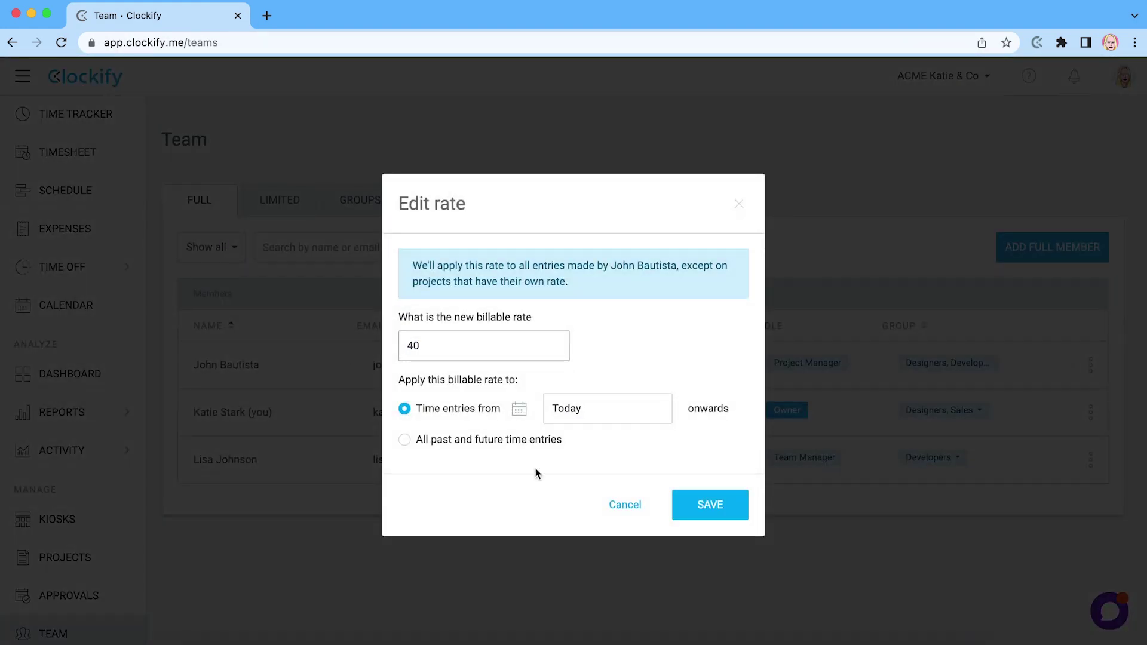
pyautogui.click(694, 506)
pyautogui.click(65, 412)
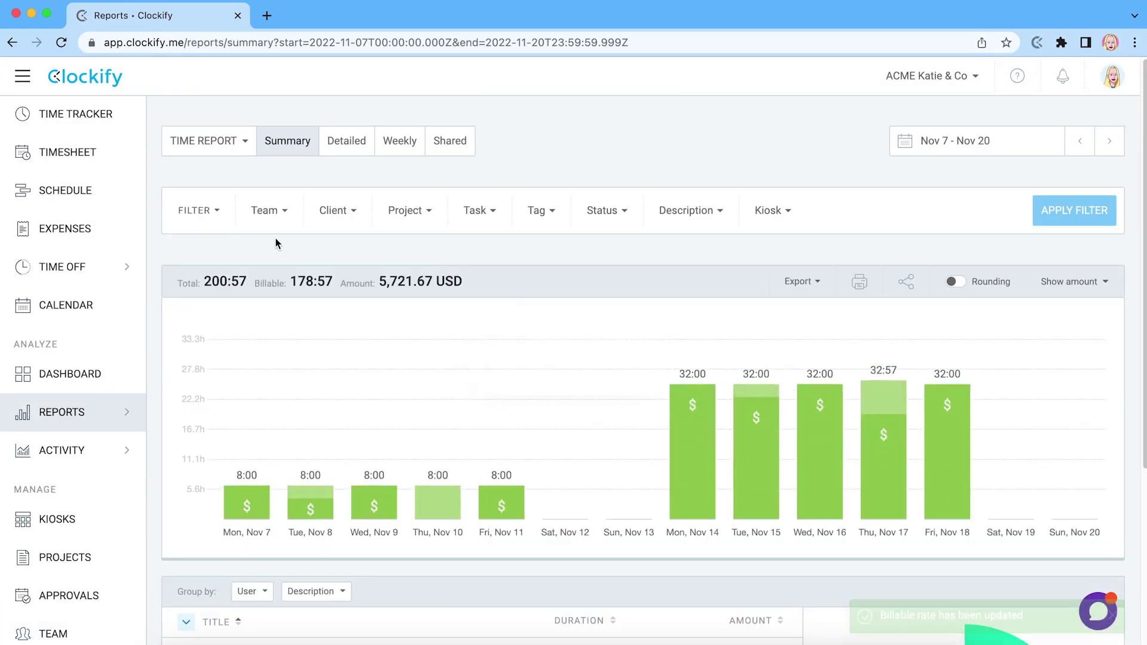
# Filter the Detailed report by Non-billable status, leaving four entries totalling 22:00
pyautogui.click(366, 145)
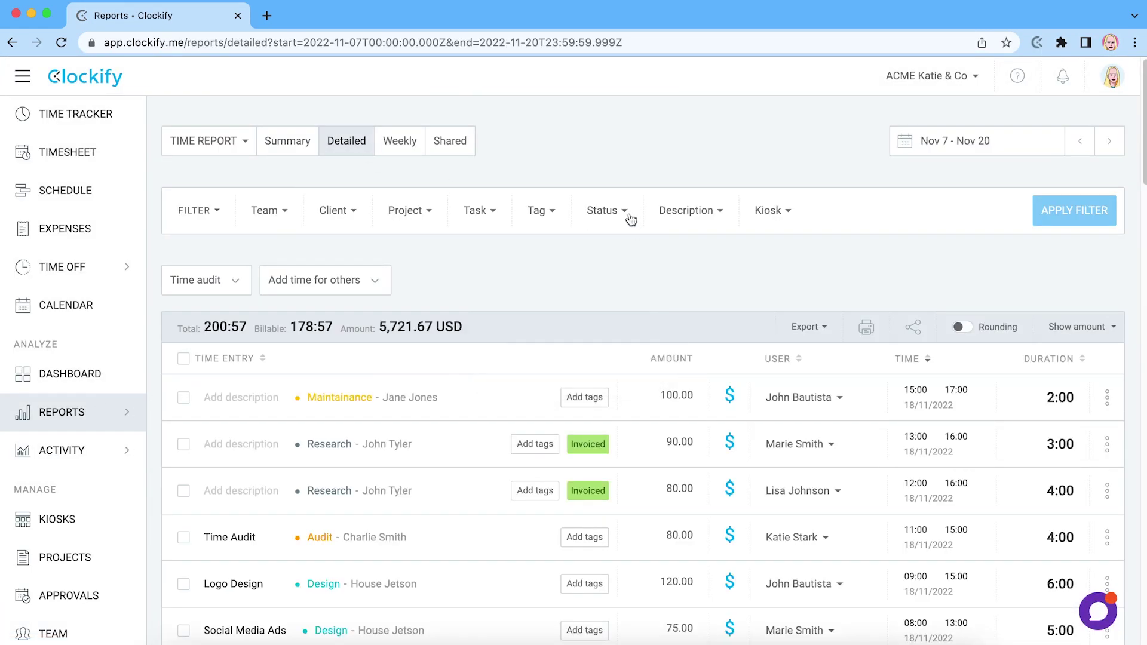
pyautogui.click(631, 220)
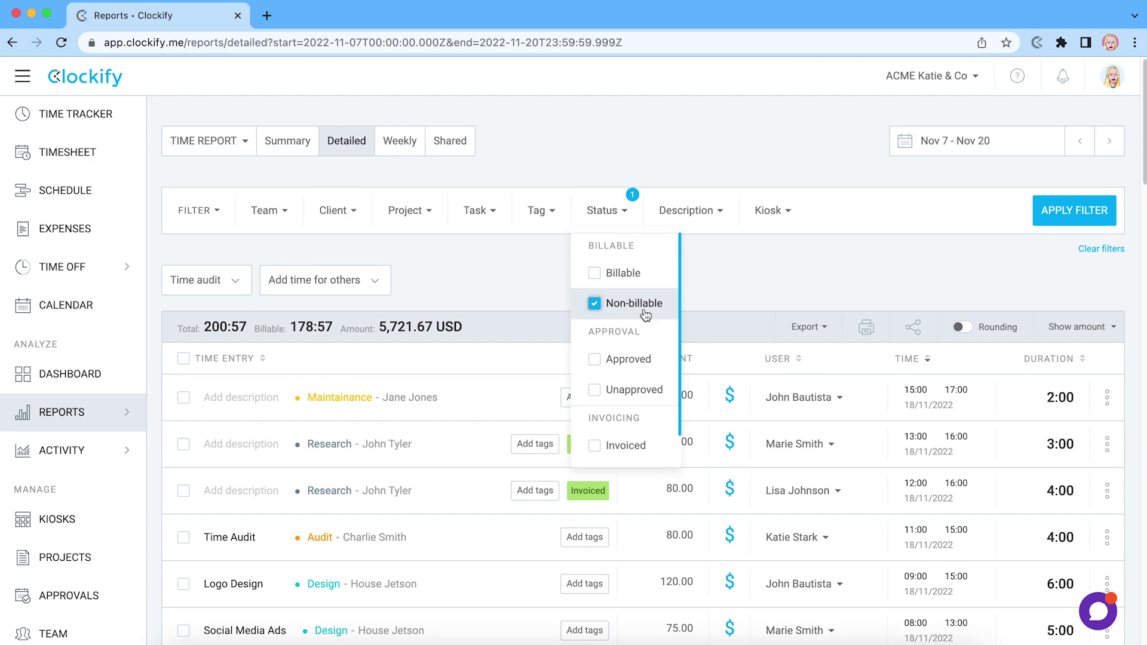
pyautogui.click(1076, 221)
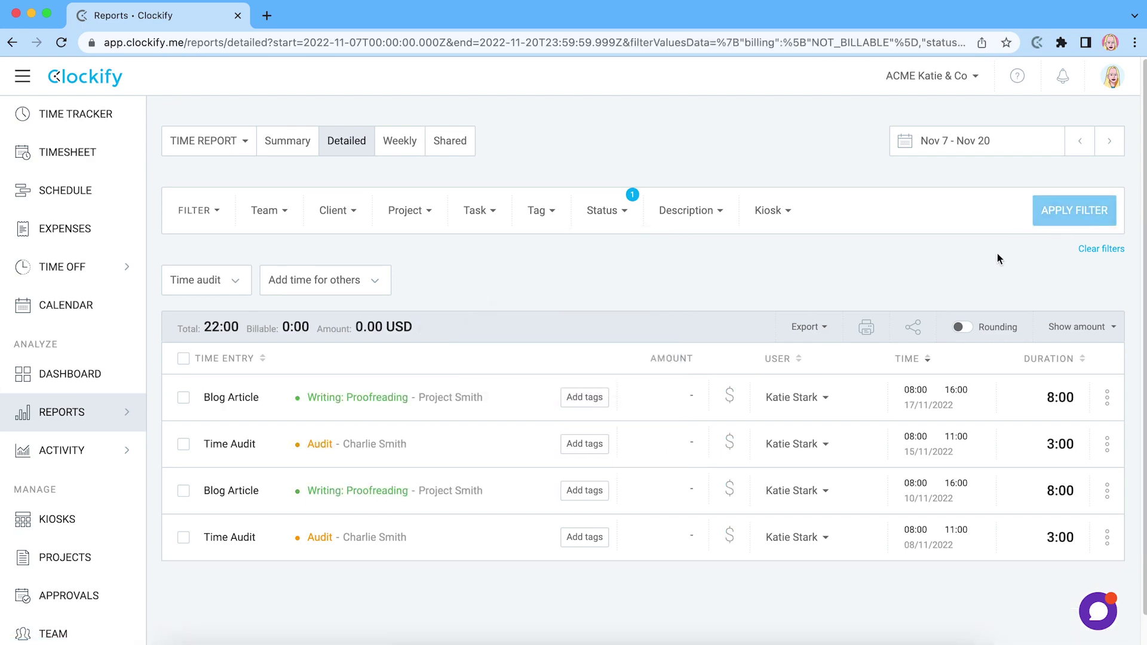